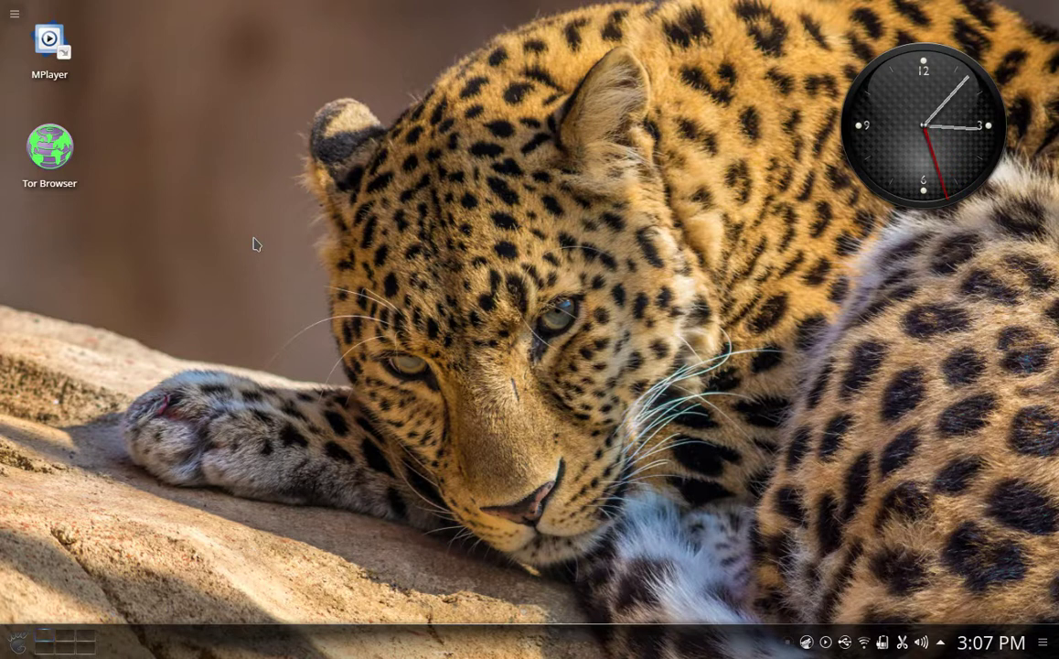
- From Configure Desktop, browse the Get New Wallpapers catalogue maximized, then close it
{"action": "right_click", "coordinate": [481, 275]}
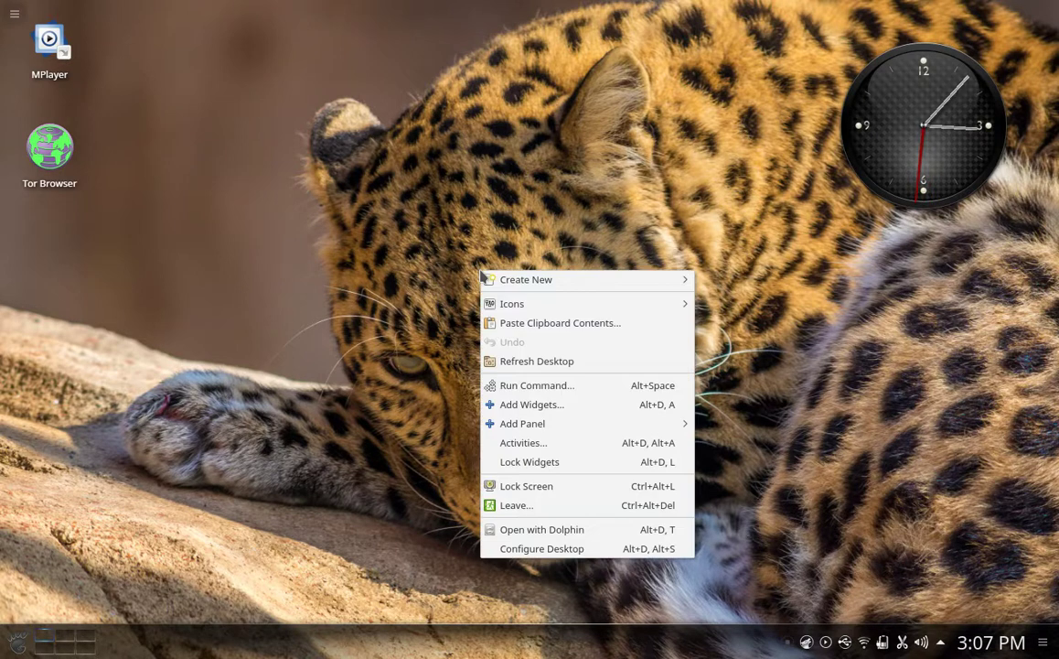
{"action": "left_click", "coordinate": [529, 551]}
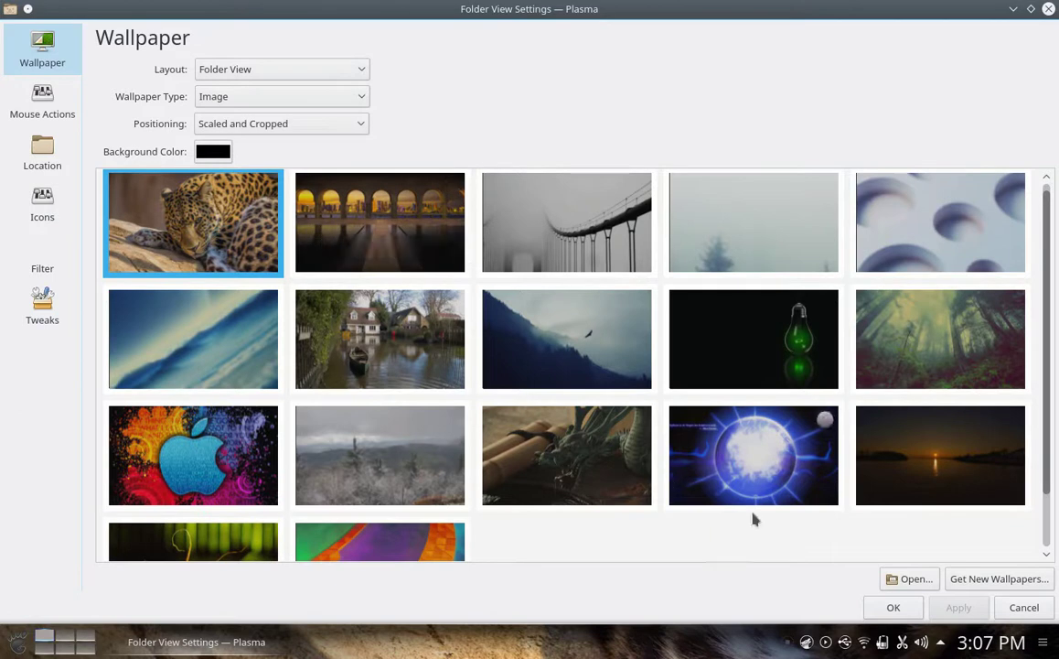
{"action": "left_click", "coordinate": [980, 583]}
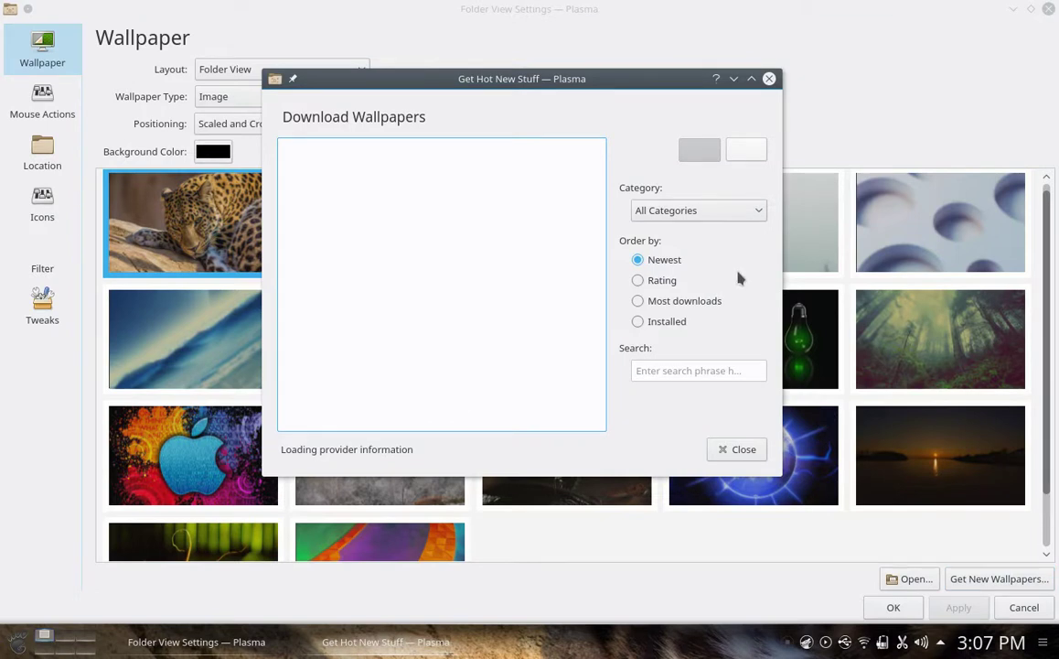
{"action": "left_click", "coordinate": [751, 80]}
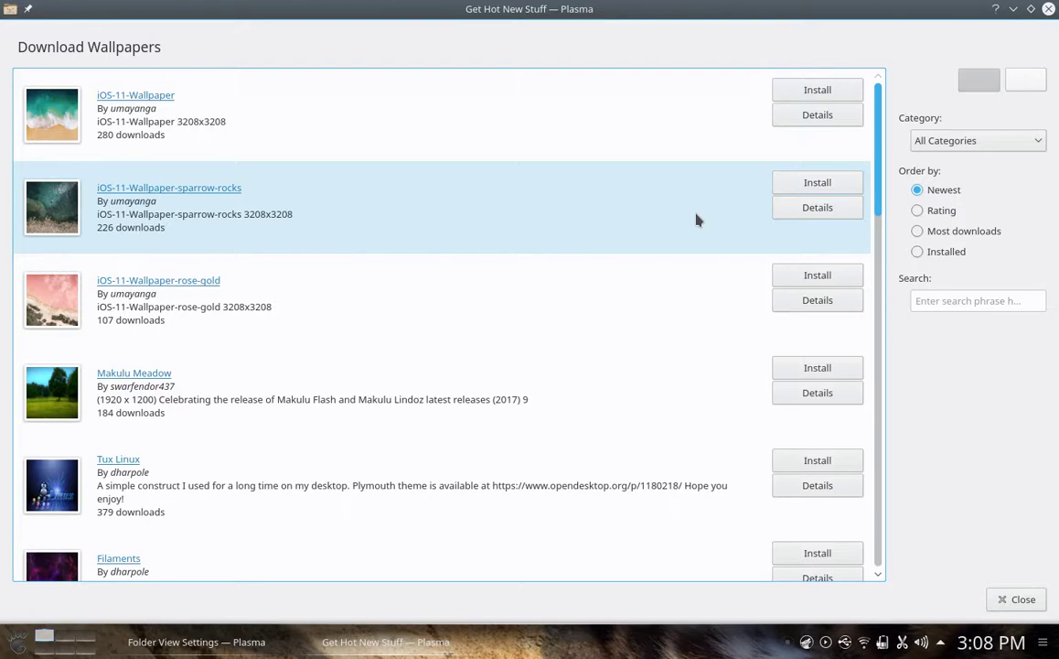
{"action": "left_click", "coordinate": [1020, 600]}
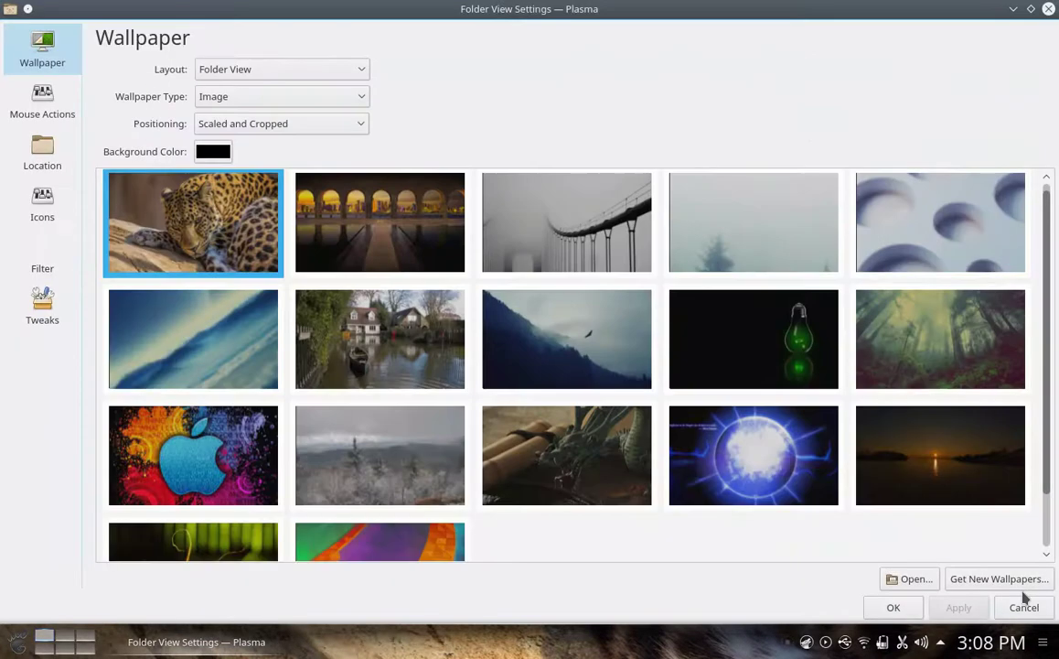
- Browse Pictures for a wallpaper image, then cancel both the file picker and Folder View Settings
{"action": "left_click", "coordinate": [911, 578]}
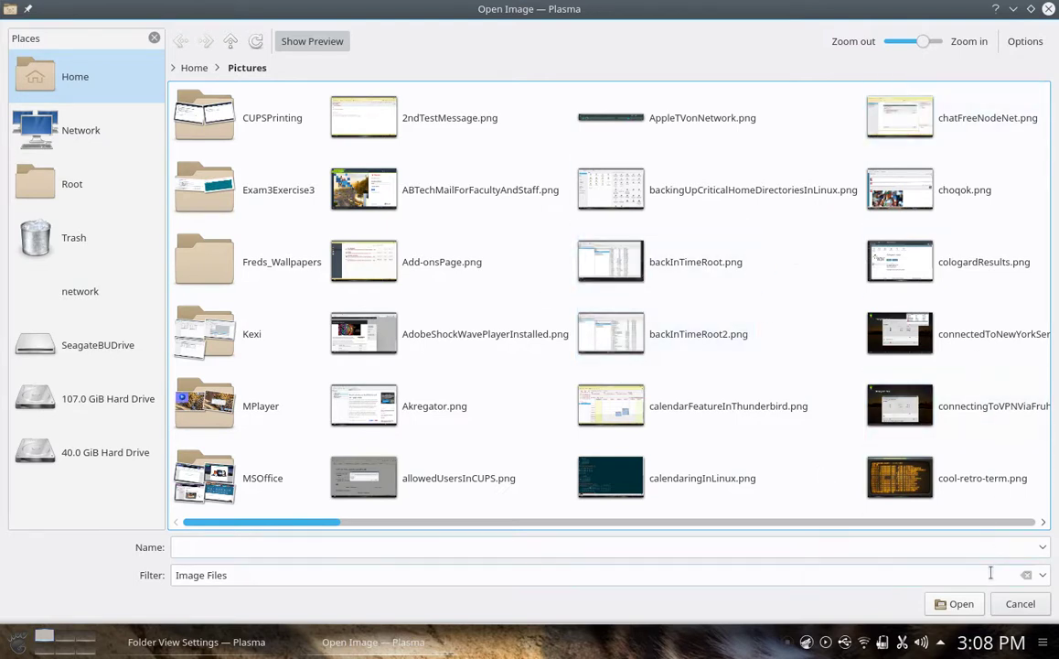
{"action": "left_click", "coordinate": [1019, 605]}
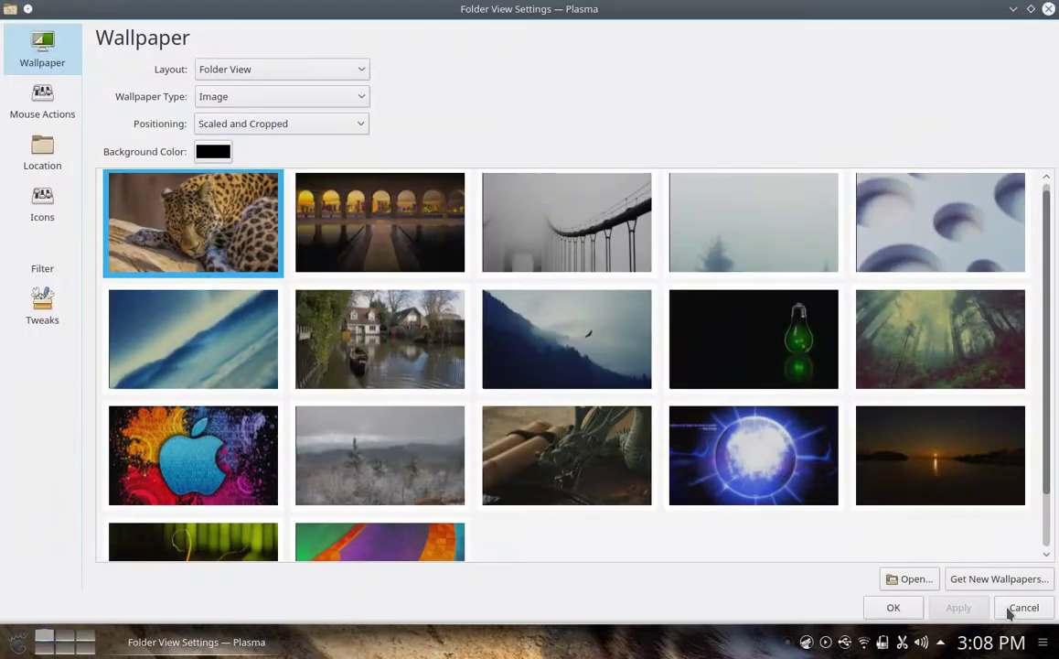
{"action": "left_click", "coordinate": [1015, 609]}
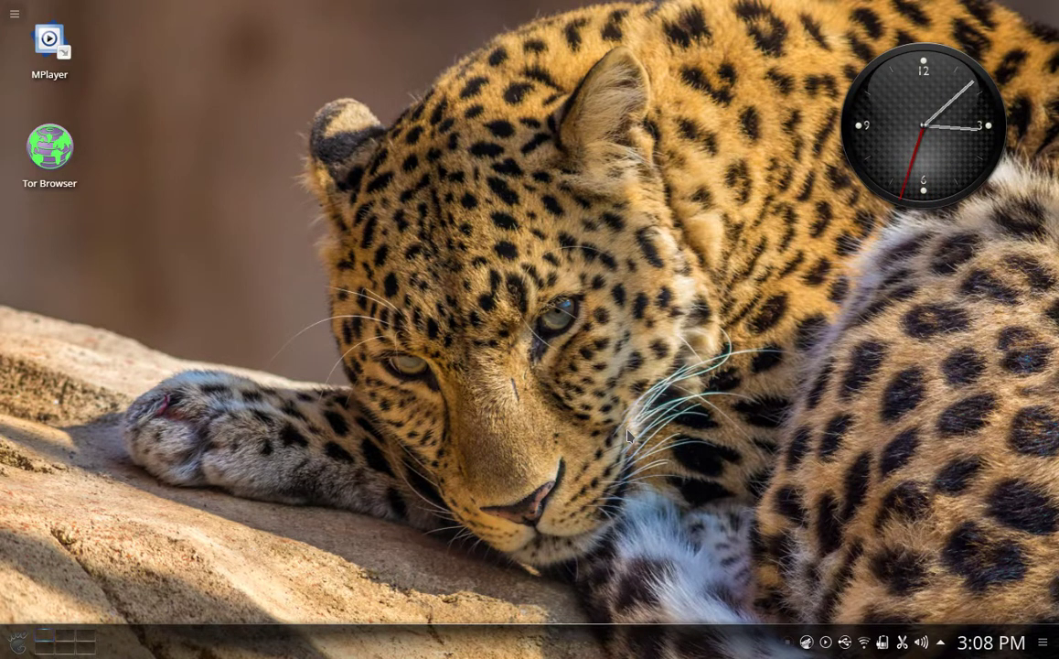
{"action": "key", "text": "alt+space"}
{"action": "type", "text": "desktop t"}
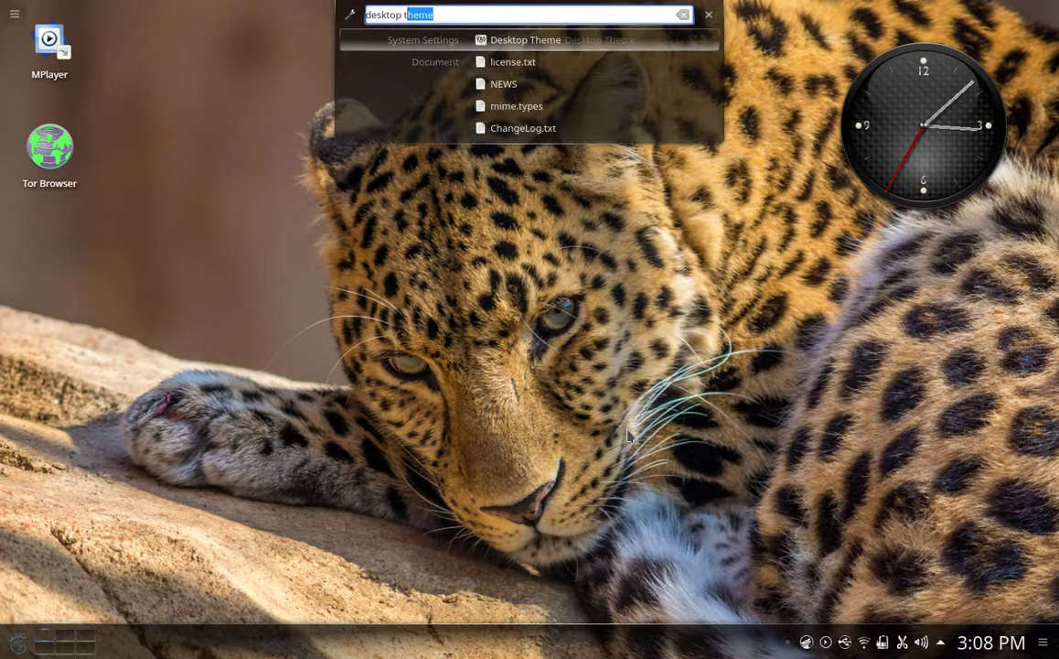
{"action": "type", "text": "heme"}
{"action": "key", "text": "Return"}
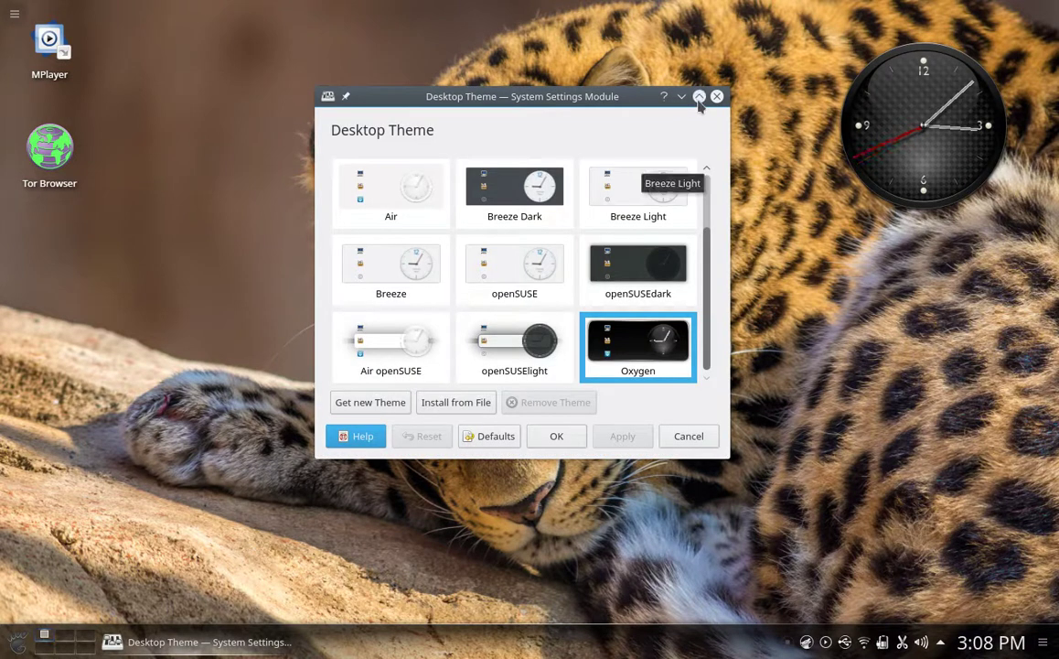
{"action": "left_click", "coordinate": [699, 96]}
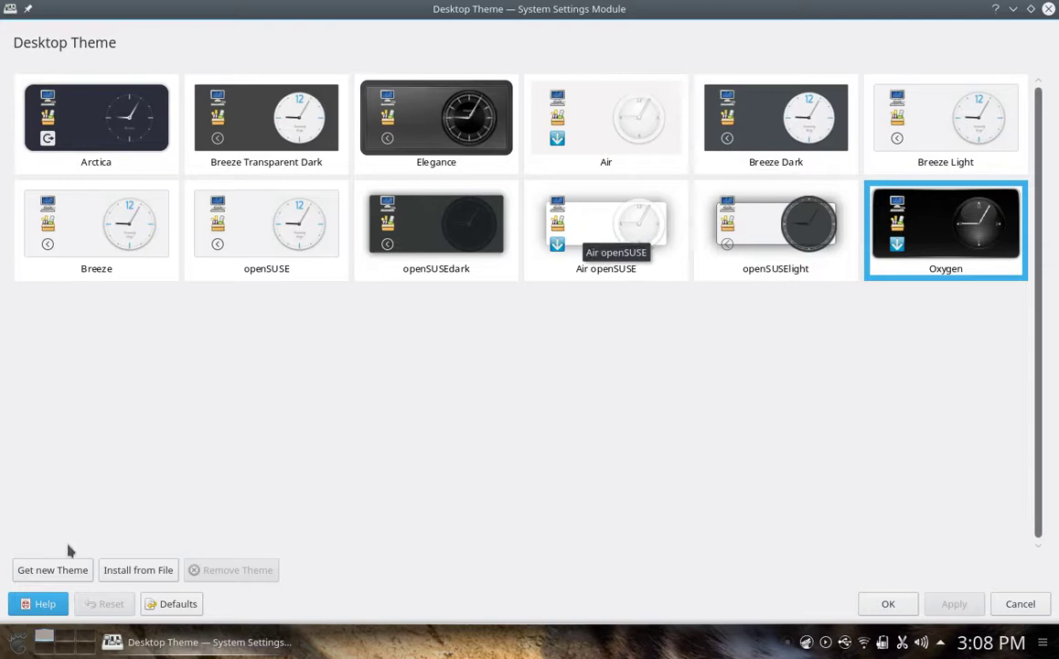
{"action": "left_click", "coordinate": [55, 571]}
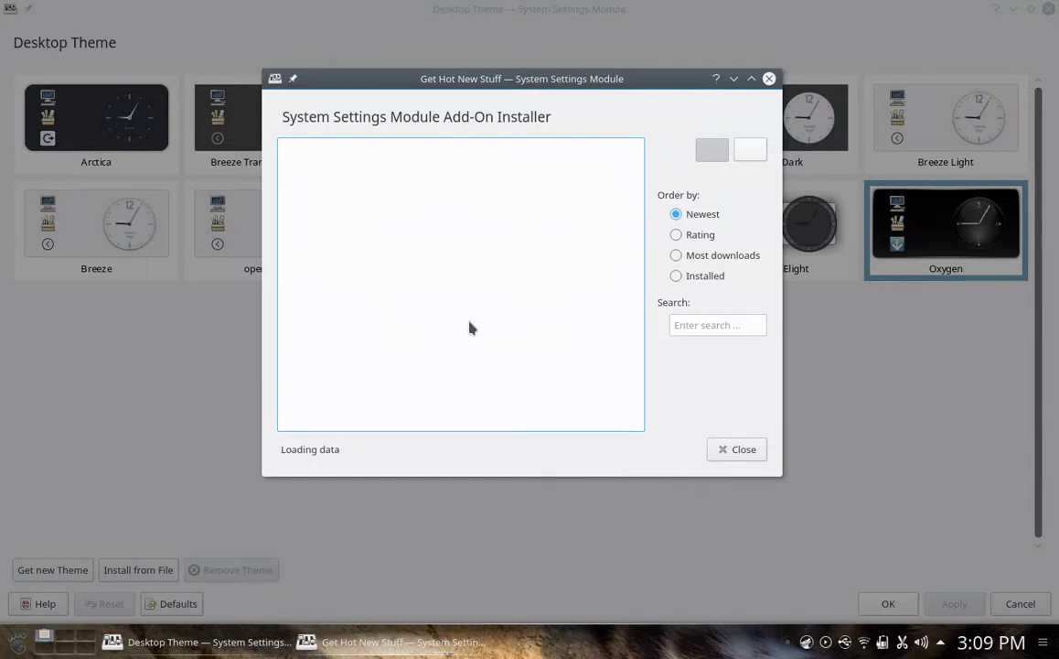
{"action": "left_click", "coordinate": [751, 79]}
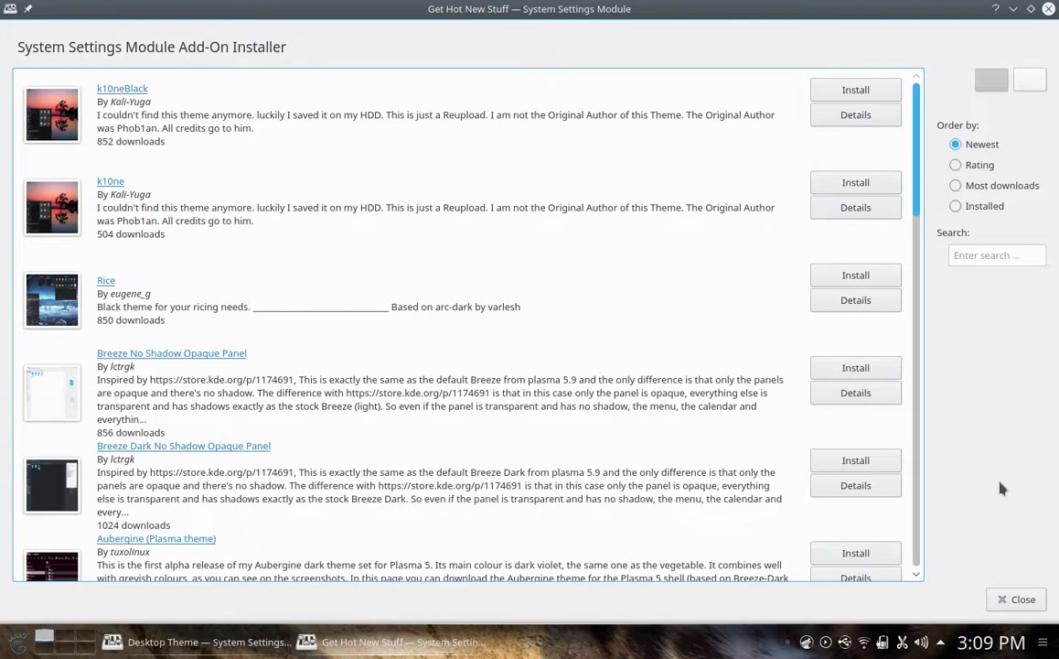
{"action": "left_click", "coordinate": [1016, 599]}
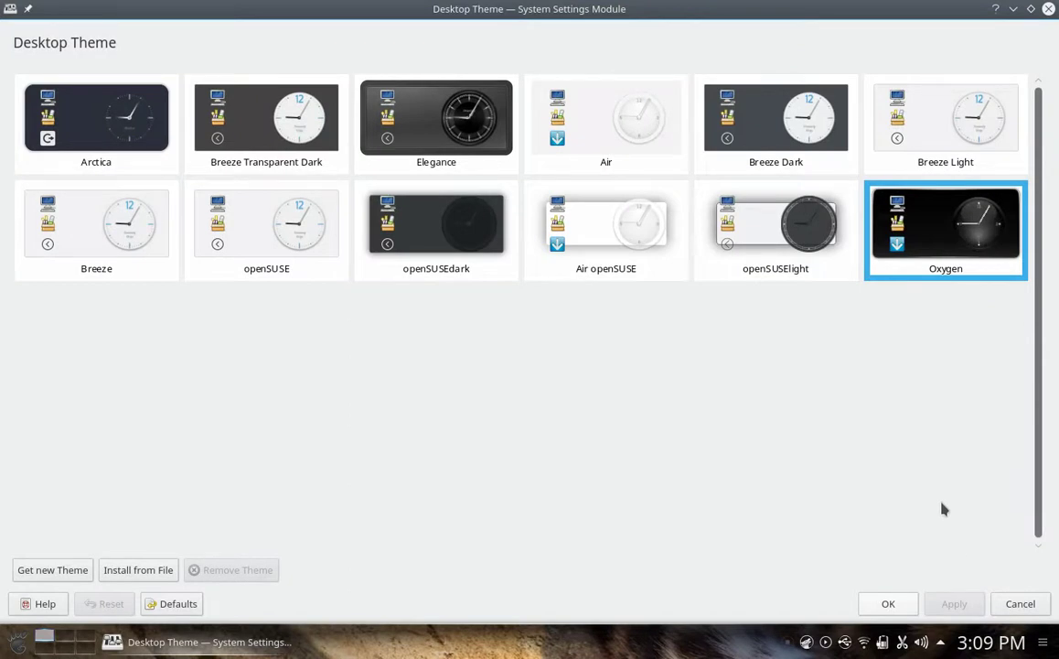
{"action": "left_click", "coordinate": [1022, 604]}
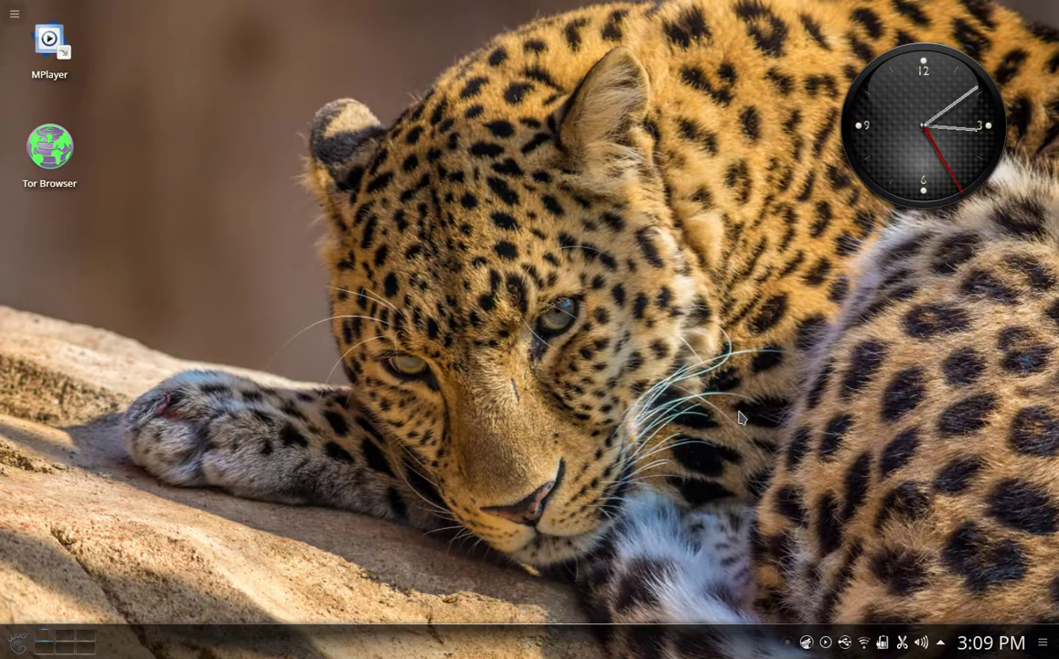
{"action": "key", "text": "alt+space"}
{"action": "type", "text": "desktop effects"}
{"action": "key", "text": "Return"}
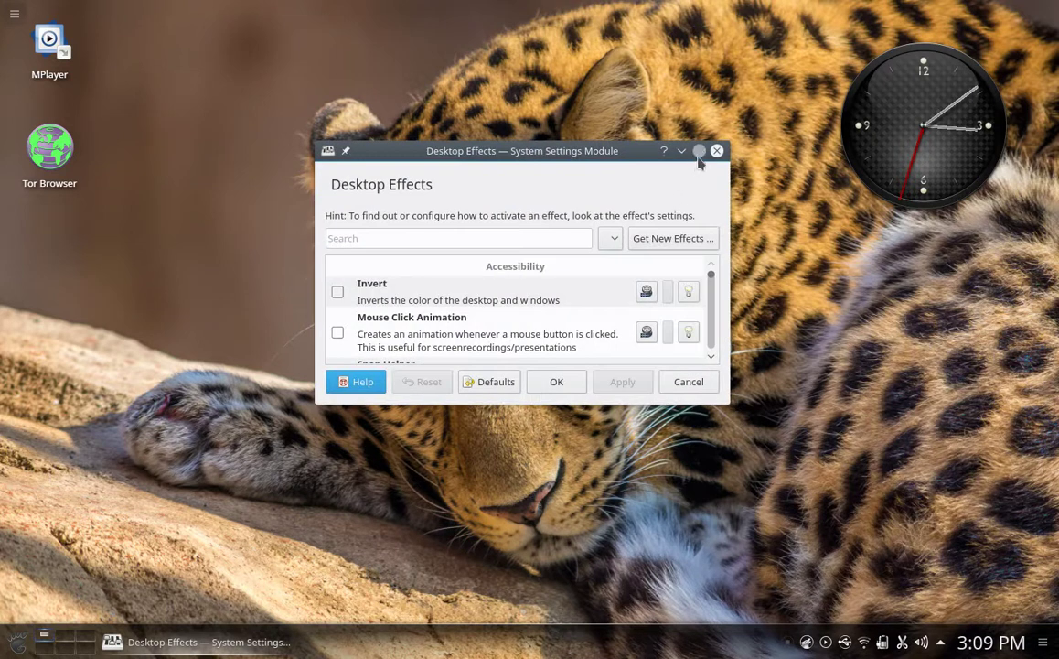
{"action": "left_click", "coordinate": [699, 151]}
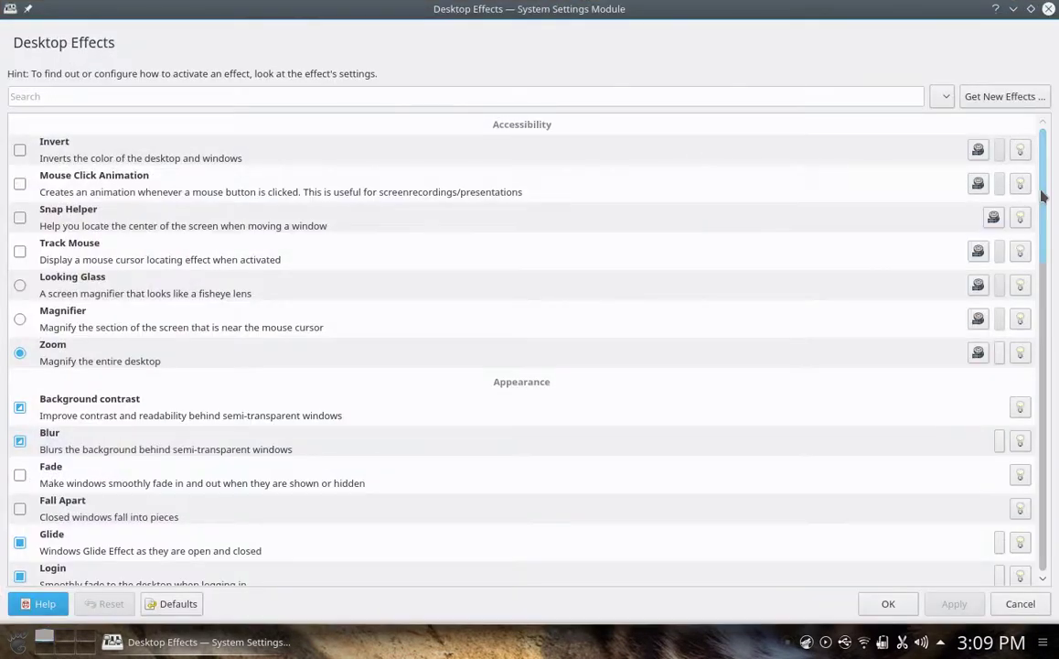
{"action": "scroll", "coordinate": [1043, 209], "scroll_direction": "down", "scroll_amount": 1}
{"action": "left_click_drag", "start_coordinate": [1043, 209], "coordinate": [1057, 377]}
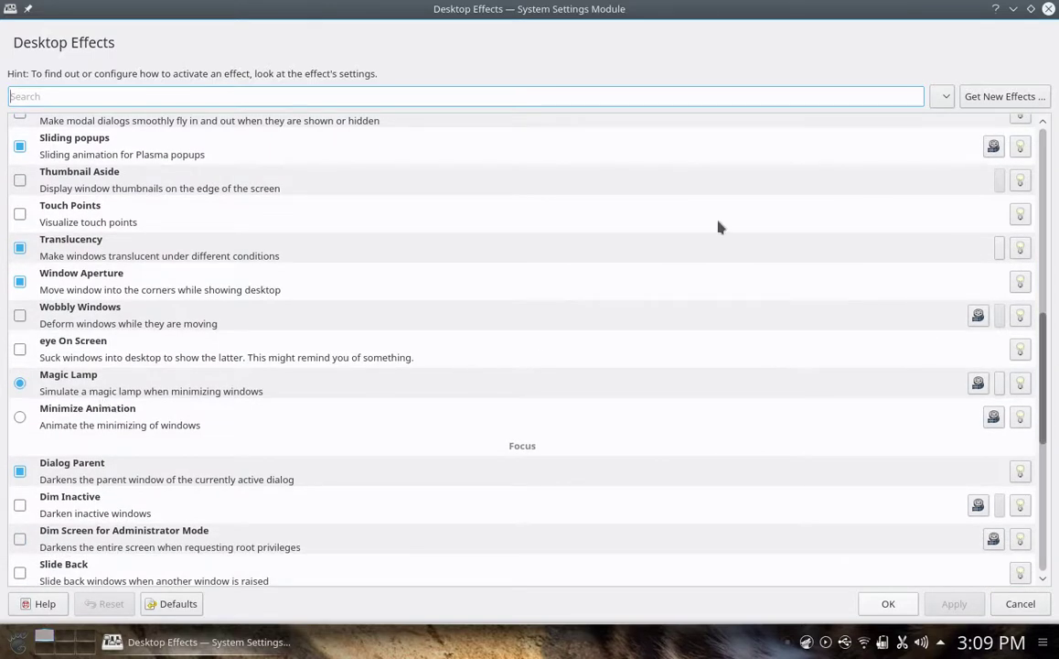
{"action": "left_click", "coordinate": [1013, 8]}
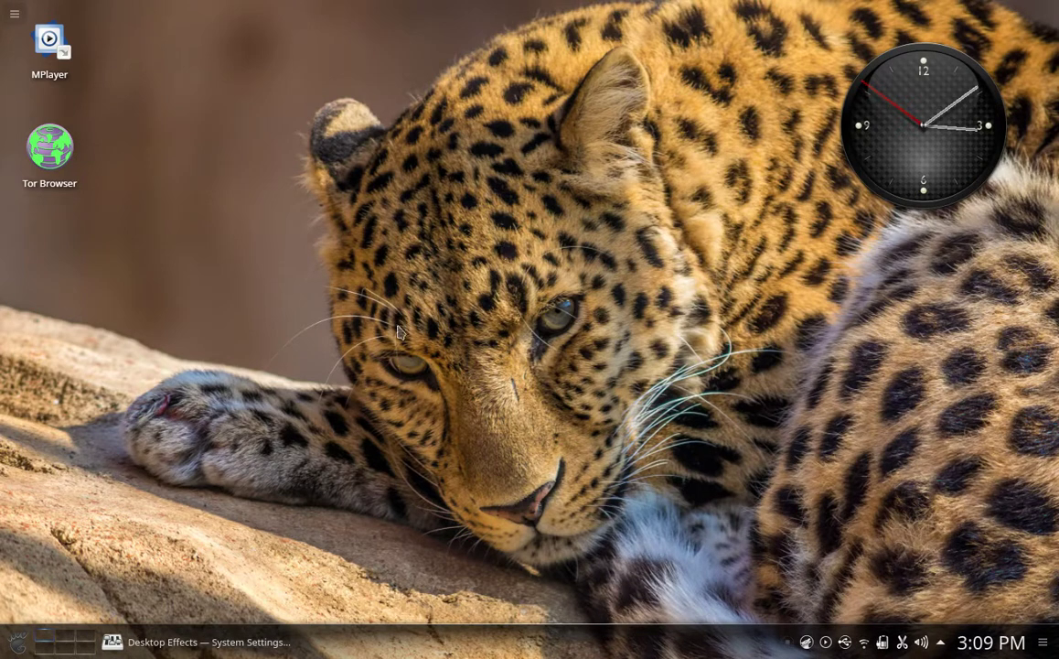
{"action": "left_click", "coordinate": [207, 643]}
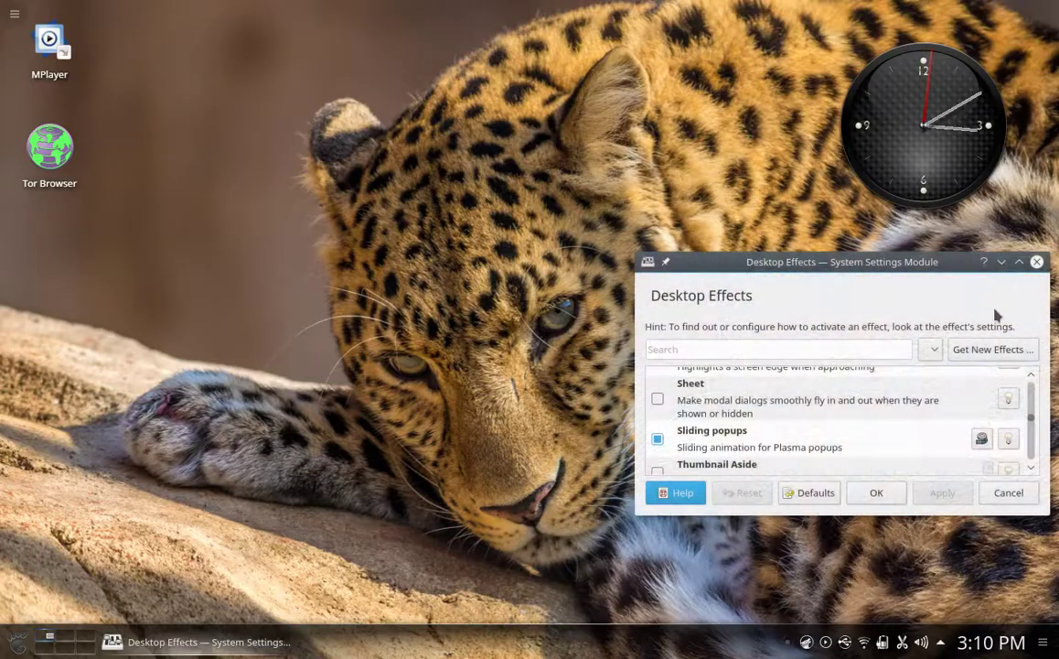
{"action": "left_click", "coordinate": [1018, 261]}
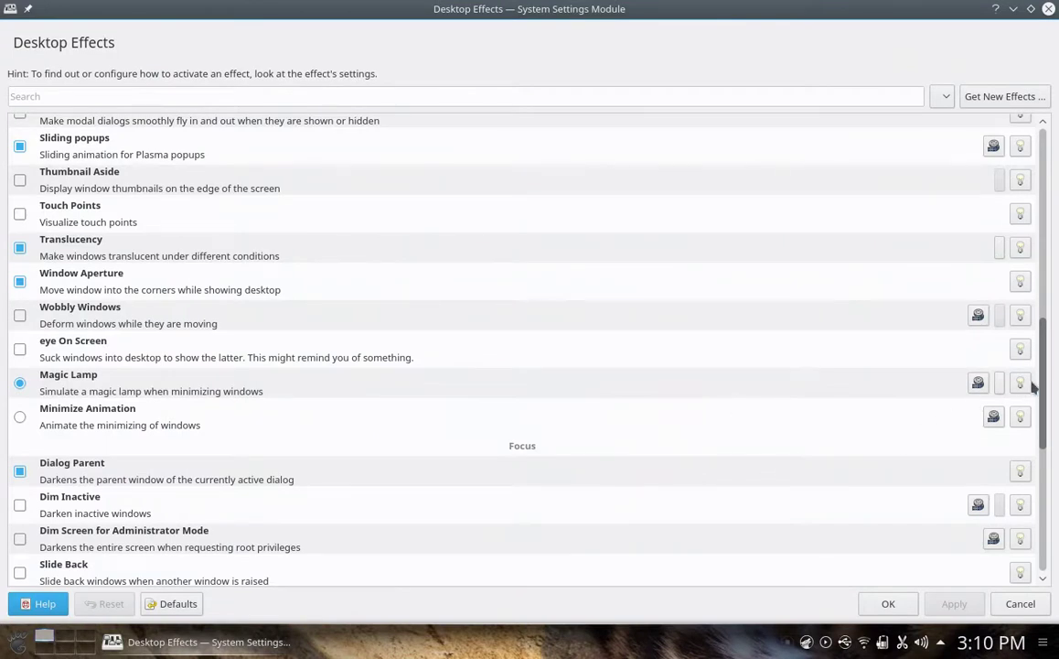
{"action": "scroll", "coordinate": [1043, 391], "scroll_direction": "down", "scroll_amount": 1}
{"action": "left_click_drag", "start_coordinate": [1043, 391], "coordinate": [1043, 455]}
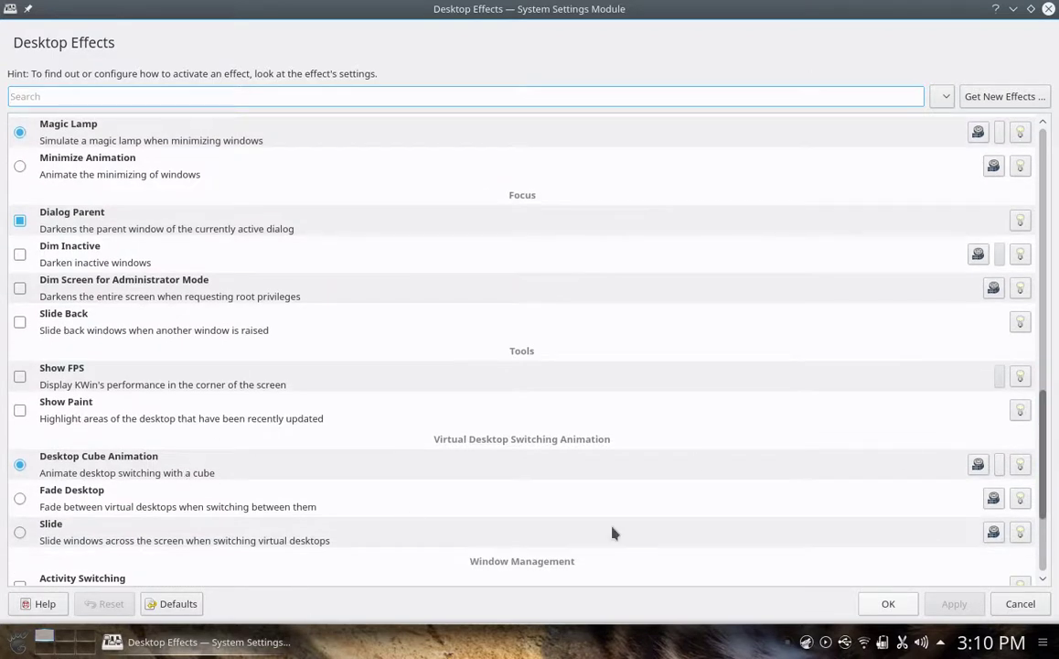
{"action": "left_click", "coordinate": [1006, 604]}
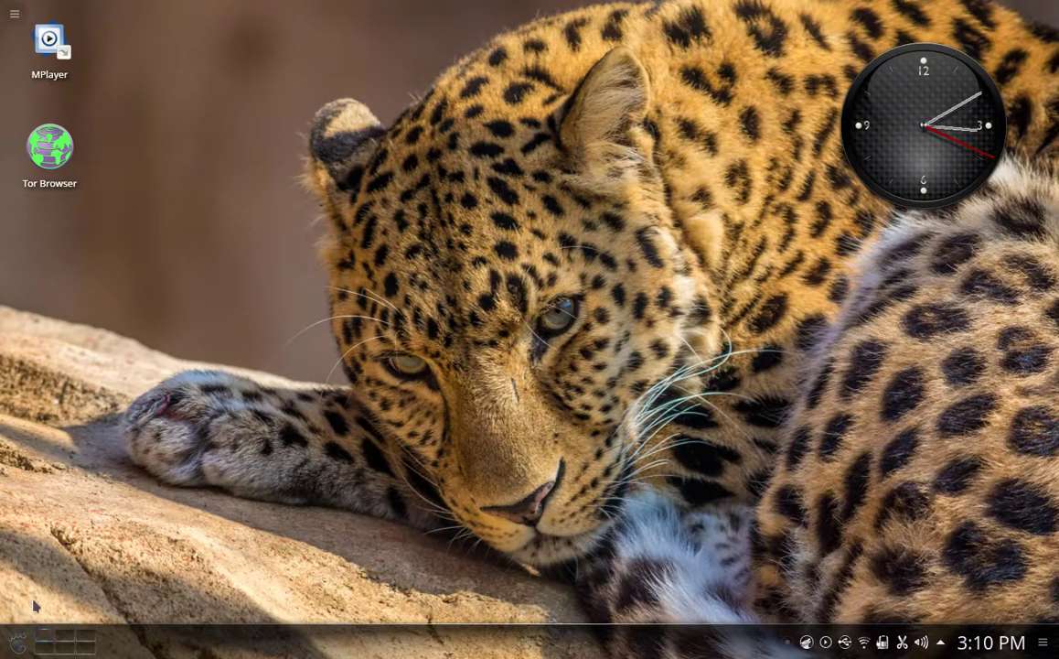
{"action": "left_click", "coordinate": [75, 638]}
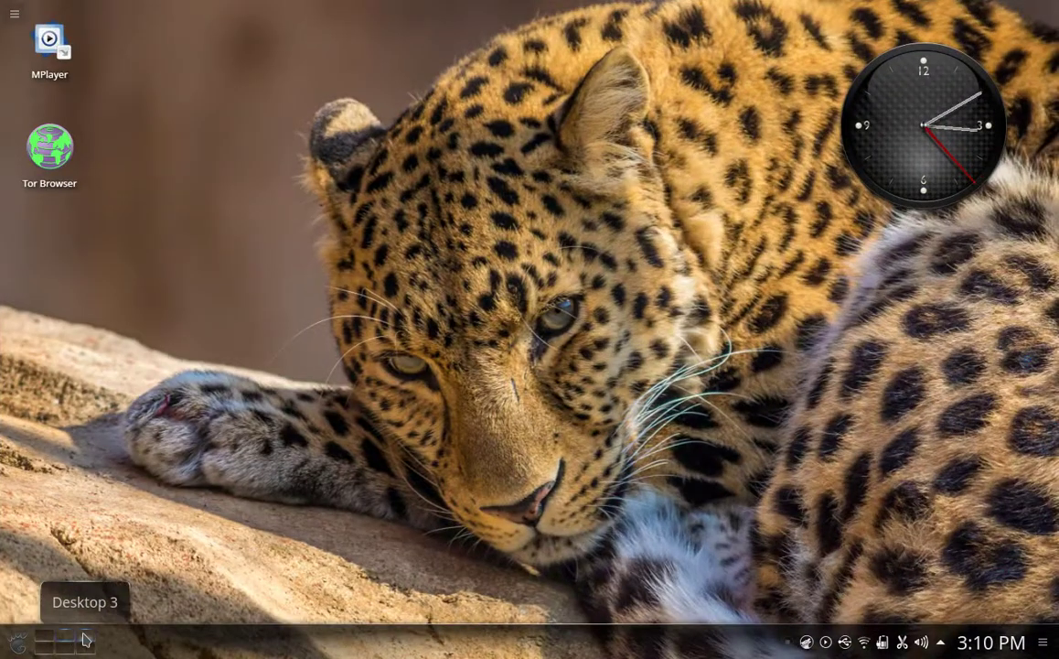
{"action": "left_click", "coordinate": [84, 638]}
{"action": "left_click", "coordinate": [42, 640]}
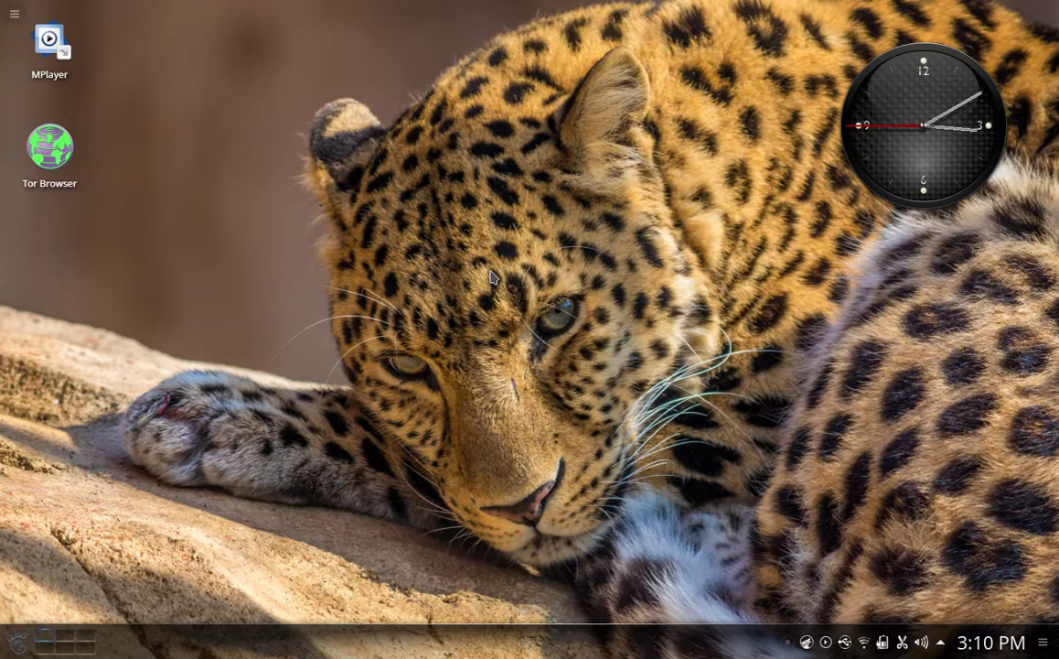
{"action": "key", "text": "alt+space"}
{"action": "type", "text": "auch feedback"}
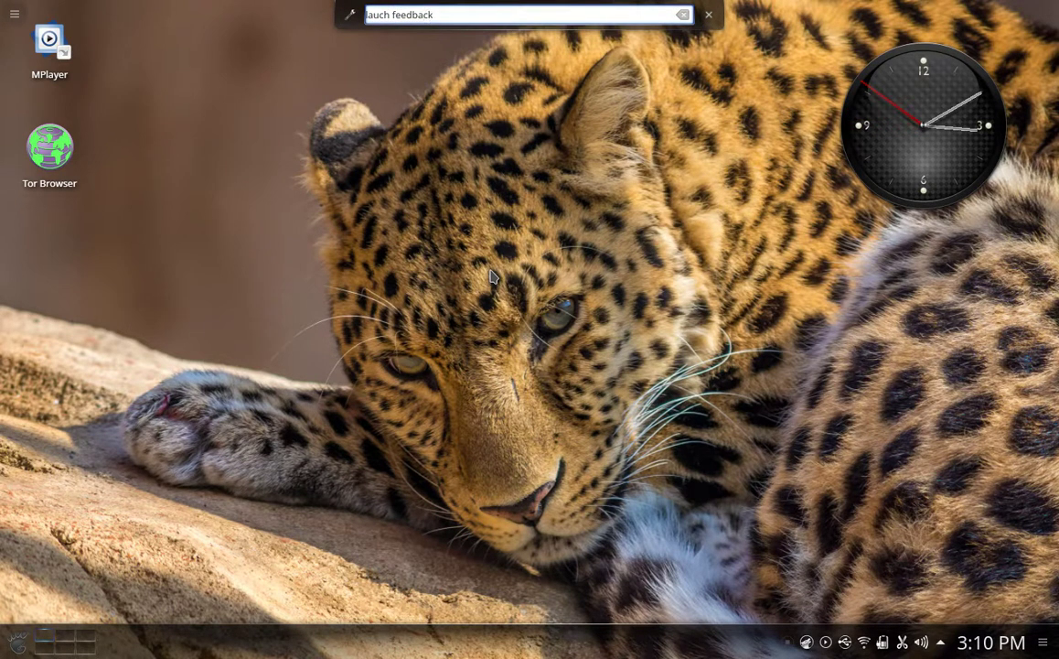
{"action": "key", "text": "BackSpace"}
{"action": "key", "text": "BackSpace"}
{"action": "key", "text": "BackSpace"}
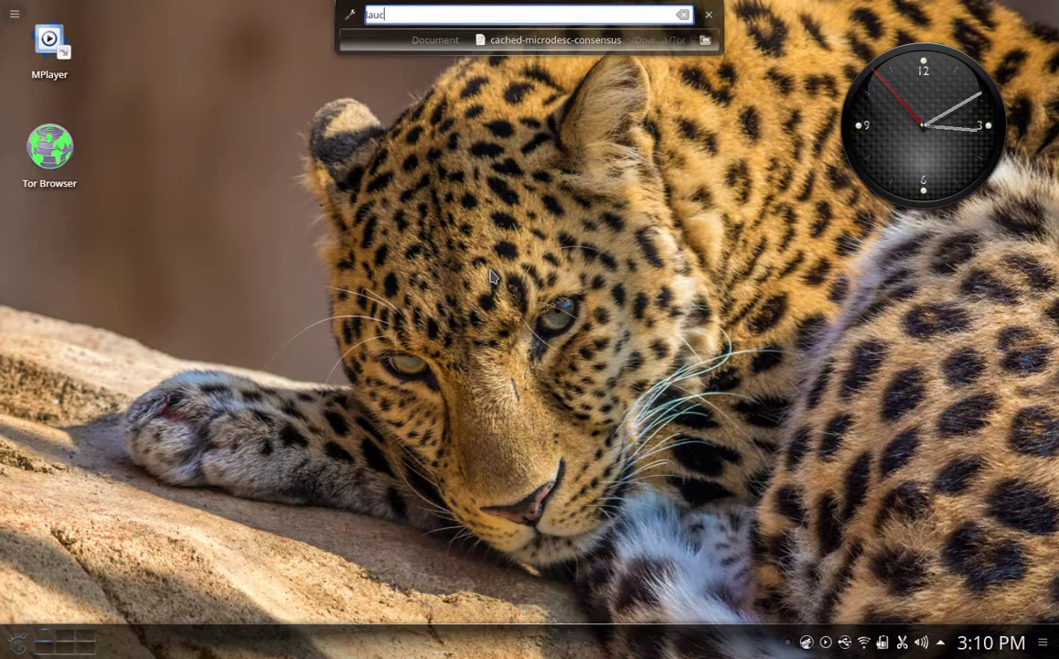
{"action": "key", "text": "BackSpace"}
{"action": "type", "text": "nch"}
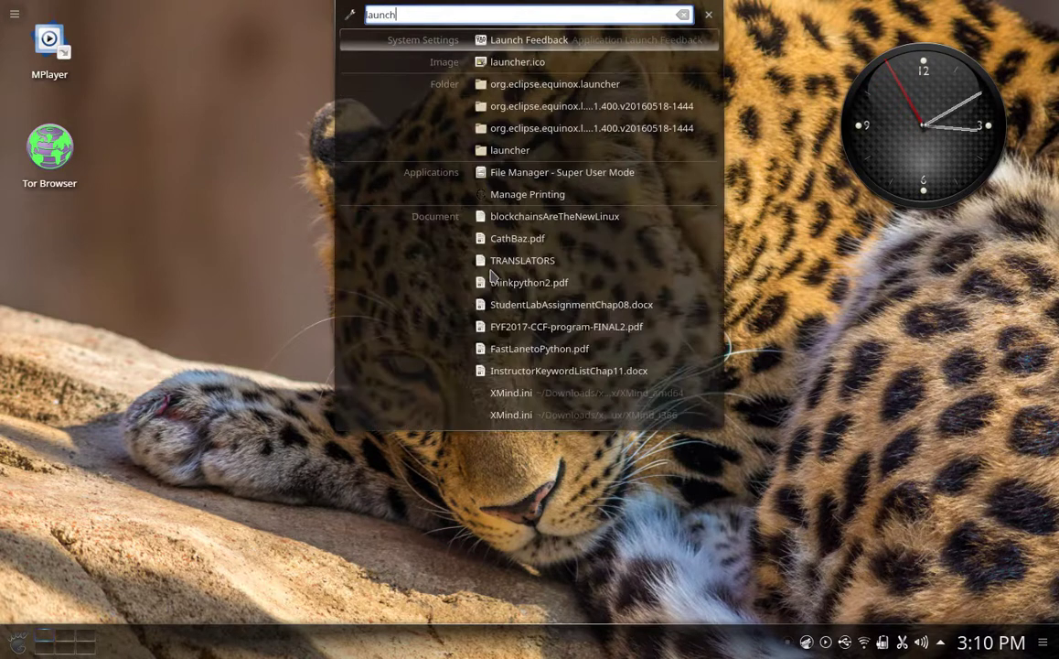
{"action": "left_click", "coordinate": [596, 50]}
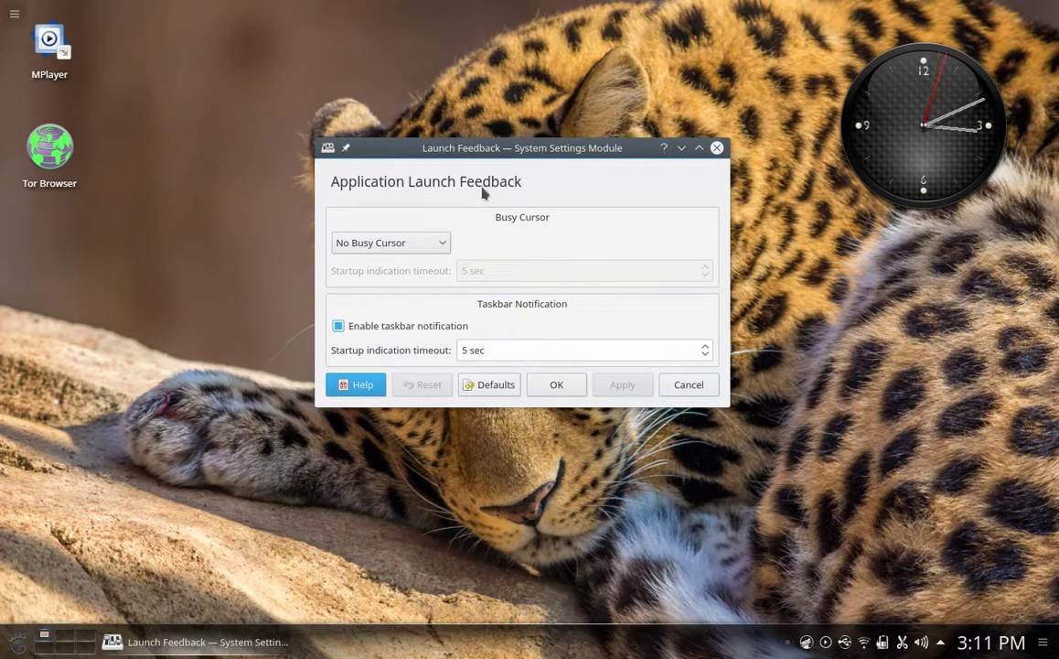
{"action": "left_click", "coordinate": [446, 242]}
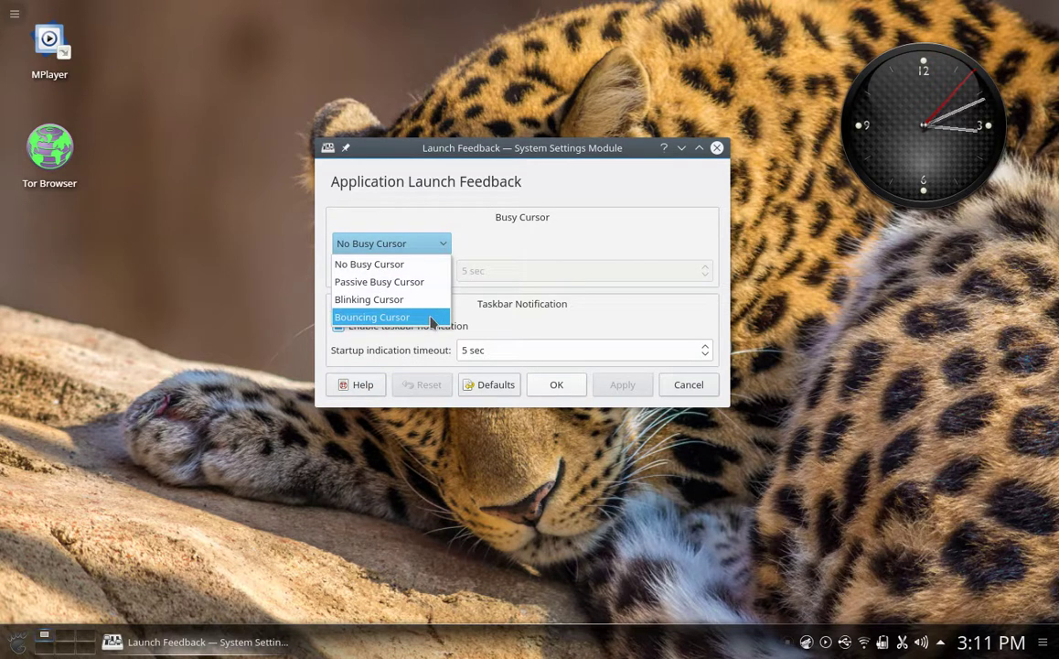
{"action": "left_click", "coordinate": [430, 264]}
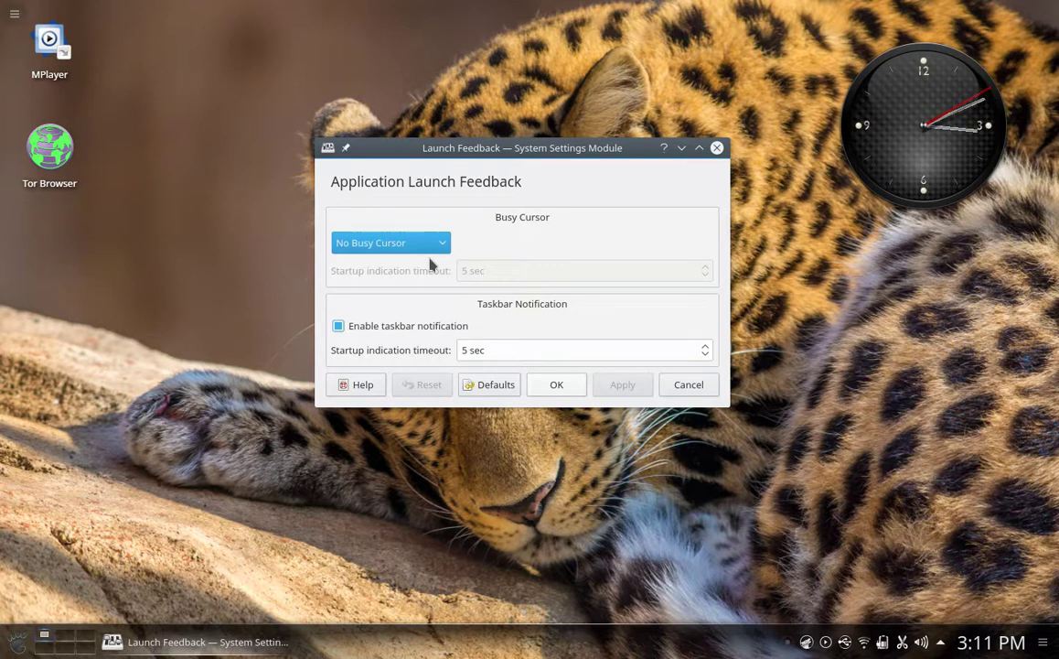
{"action": "left_click", "coordinate": [560, 384]}
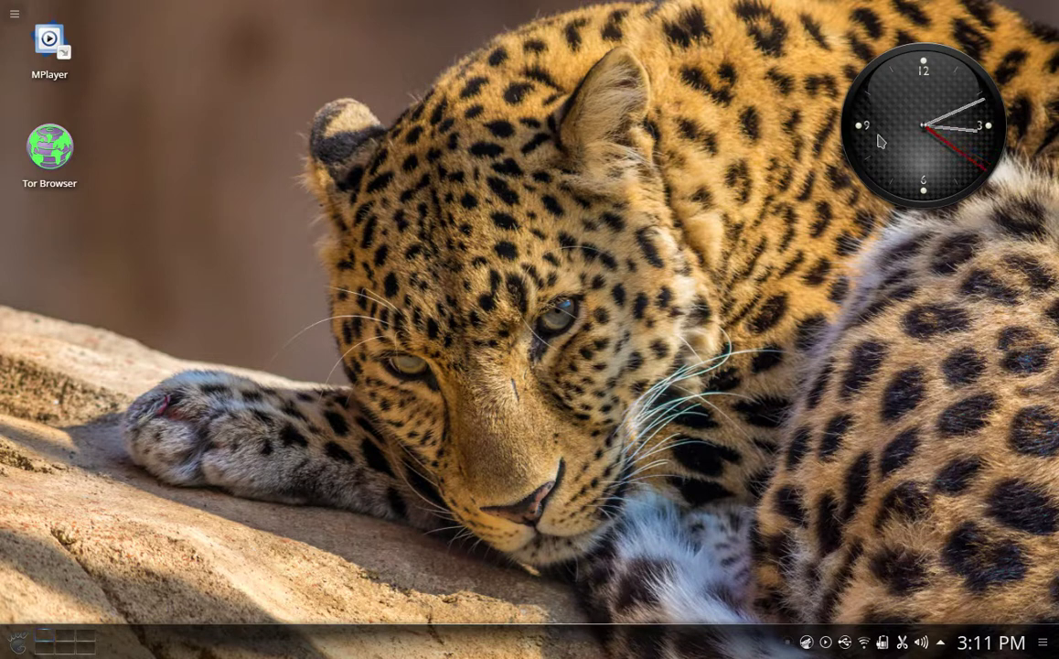
- Remove the Analog Clock widget from the desktop and dismiss the 'Widget Removed' notification
{"action": "mouse_move", "coordinate": [887, 144]}
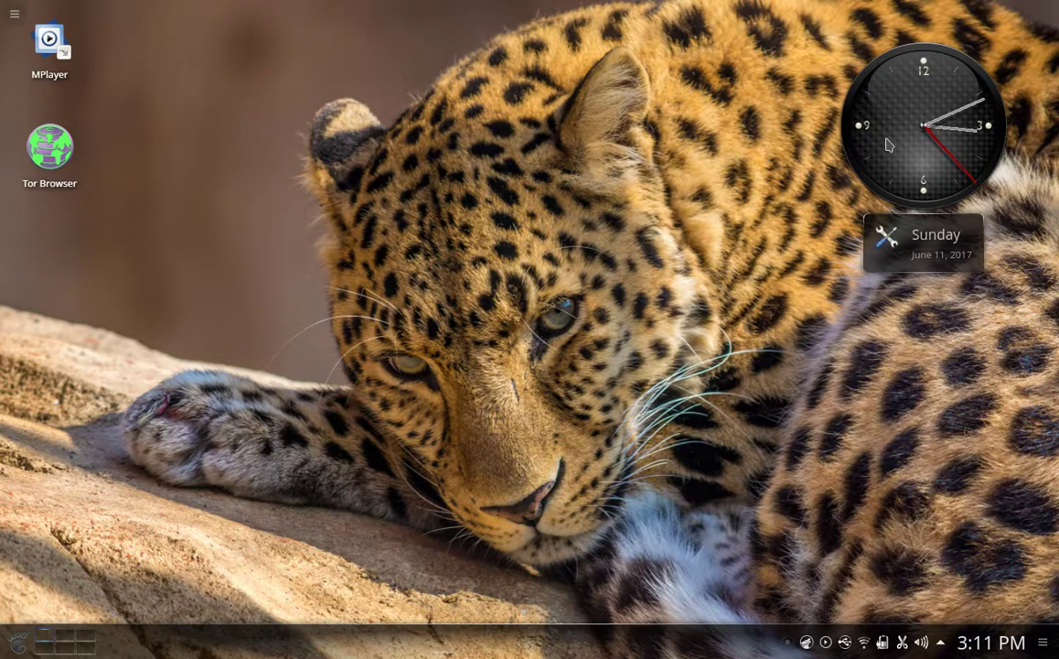
{"action": "right_click", "coordinate": [857, 137]}
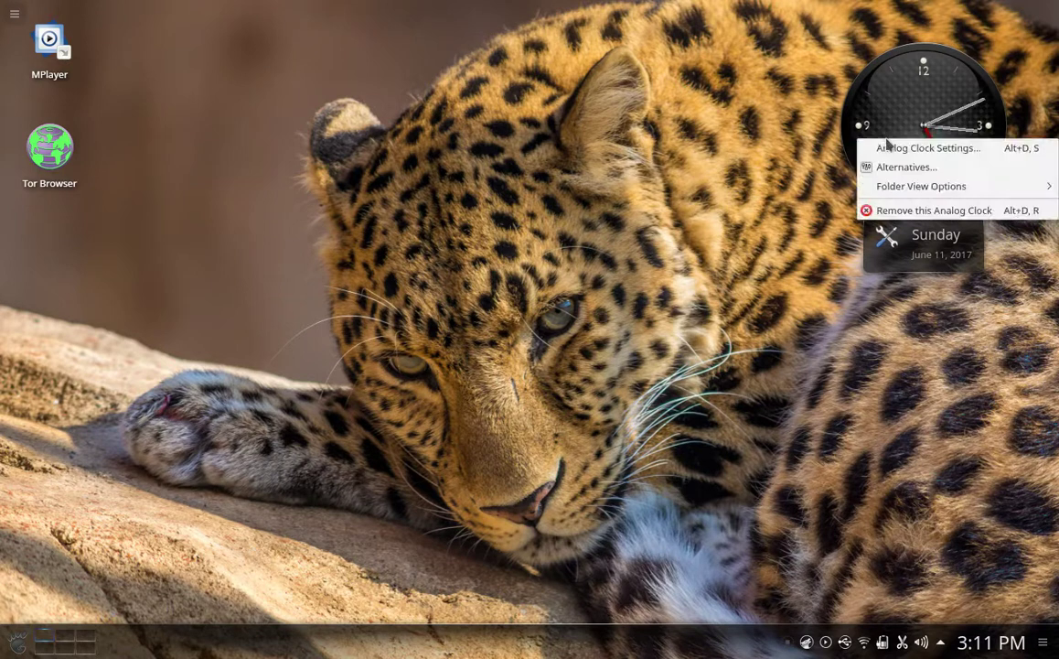
{"action": "left_click", "coordinate": [906, 210]}
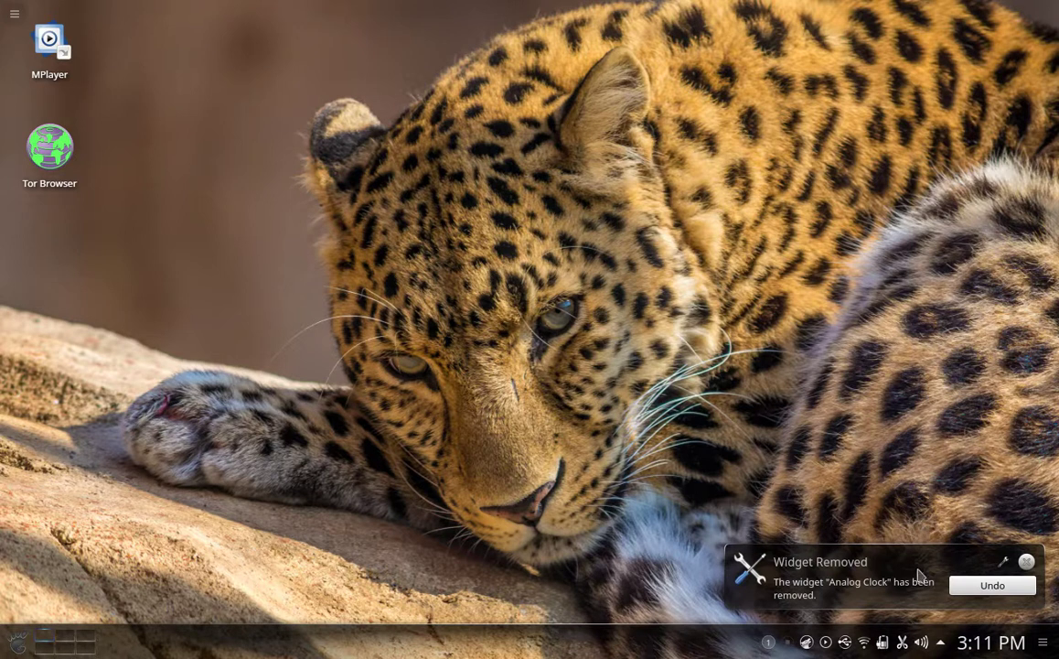
{"action": "left_click", "coordinate": [1026, 561]}
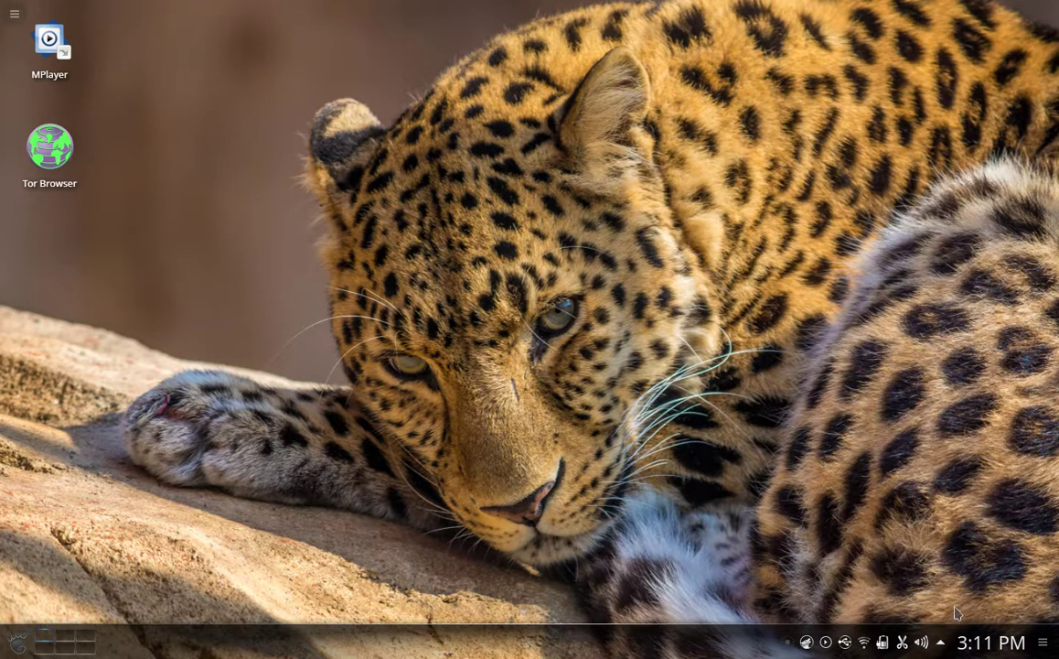
{"action": "mouse_move", "coordinate": [881, 644]}
- Drag an Analog Clock from Add Widgets onto the upper-right desktop, then close the Widgets panel
{"action": "left_click", "coordinate": [15, 15]}
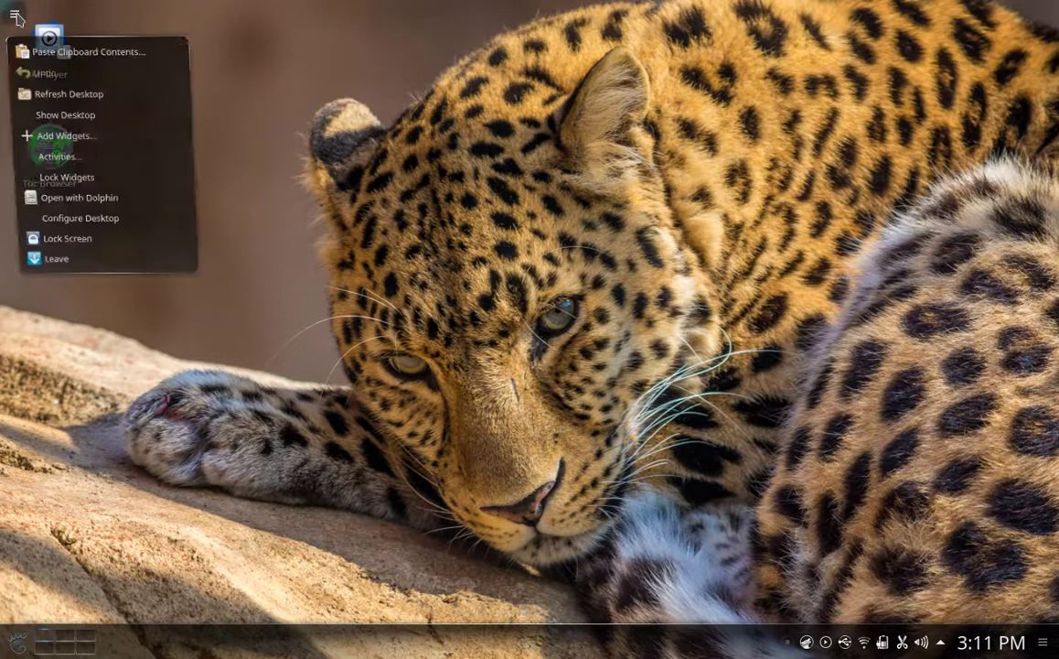
{"action": "left_click", "coordinate": [51, 132]}
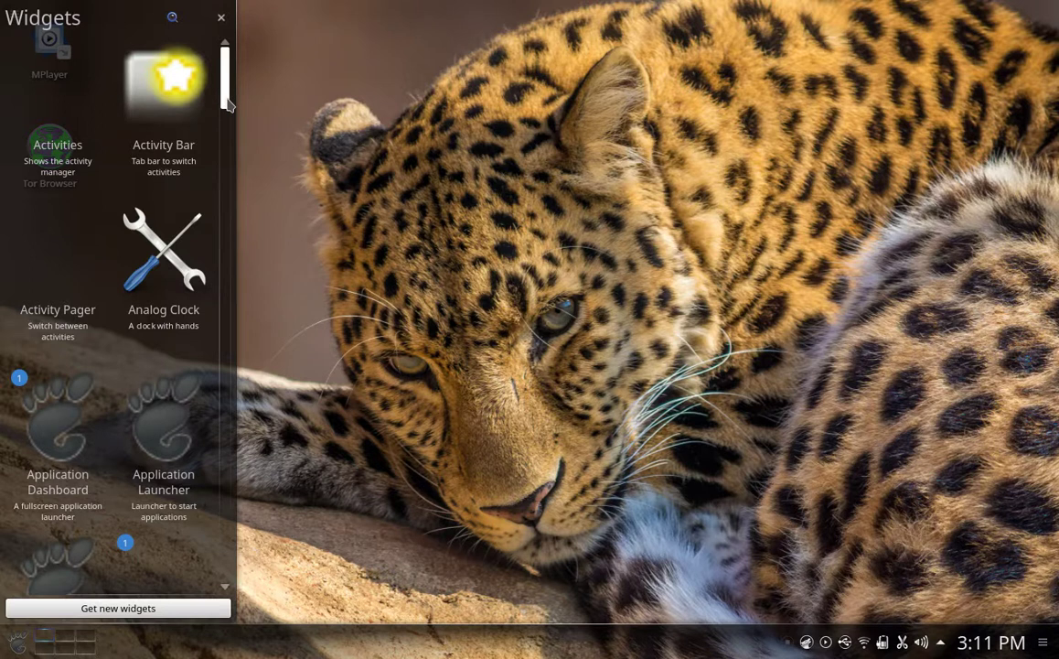
{"action": "mouse_move", "coordinate": [227, 105]}
{"action": "left_mouse_down"}
{"action": "mouse_move", "coordinate": [228, 194]}
{"action": "mouse_move", "coordinate": [224, 106]}
{"action": "left_mouse_up"}
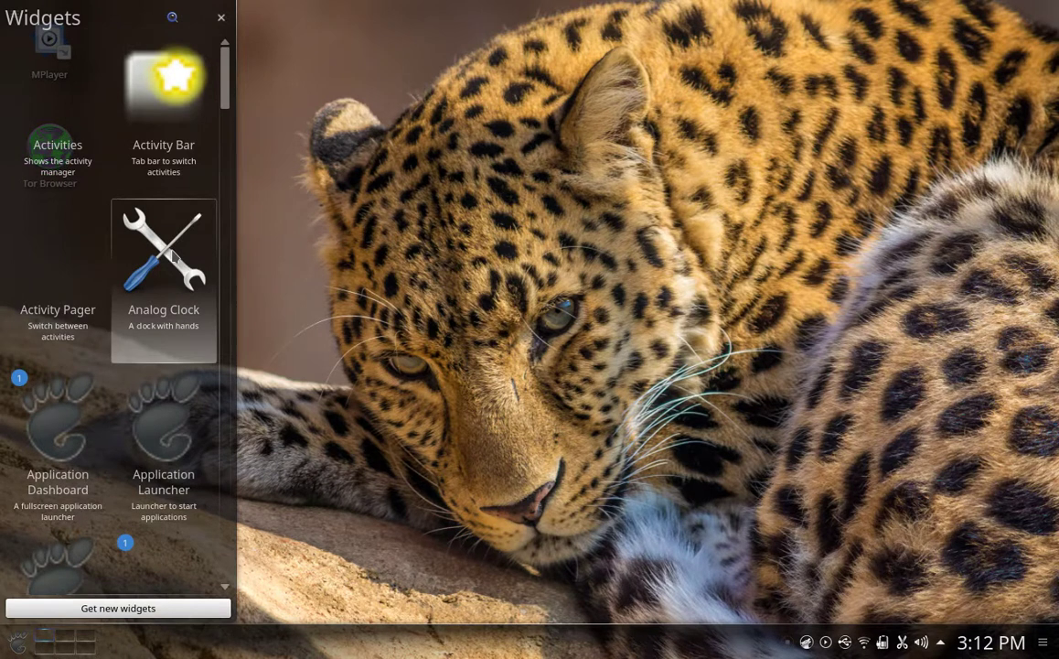
{"action": "left_click_drag", "start_coordinate": [177, 256], "coordinate": [931, 84]}
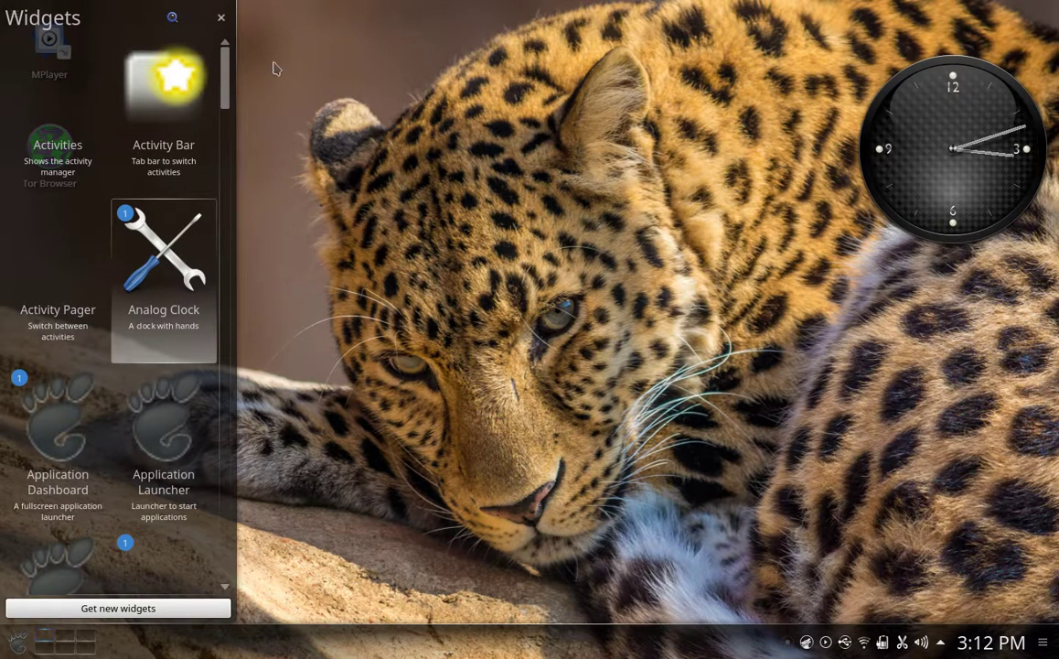
{"action": "left_click", "coordinate": [221, 18]}
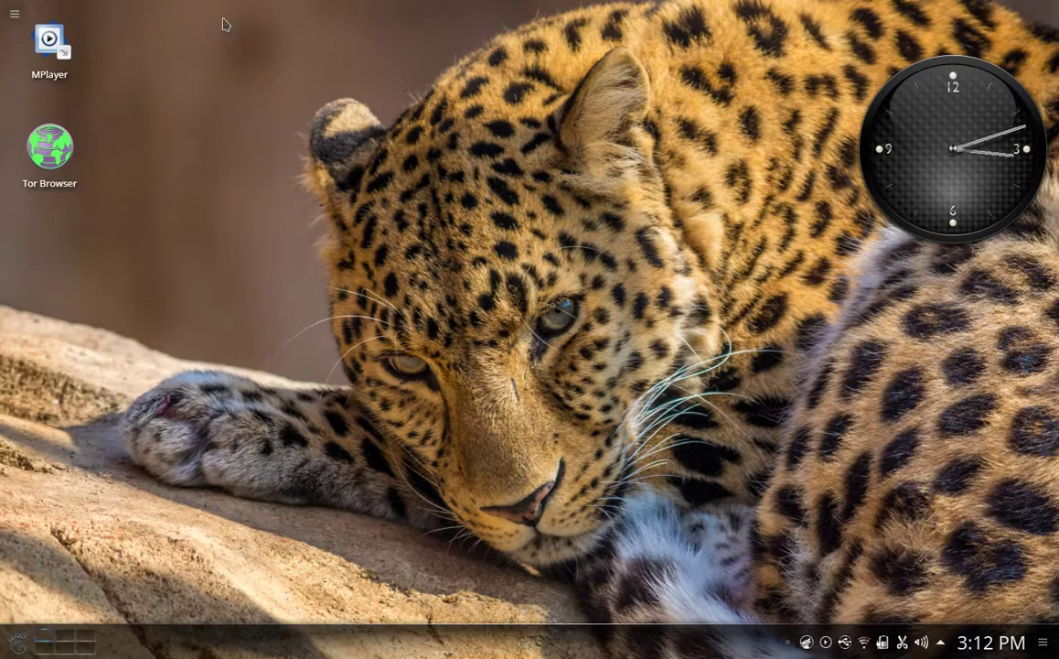
- Toggle the clock's June calendar popup open and closed a few times
{"action": "mouse_move", "coordinate": [924, 166]}
{"action": "left_click", "coordinate": [954, 128]}
{"action": "left_click", "coordinate": [766, 133]}
{"action": "mouse_move", "coordinate": [1009, 114]}
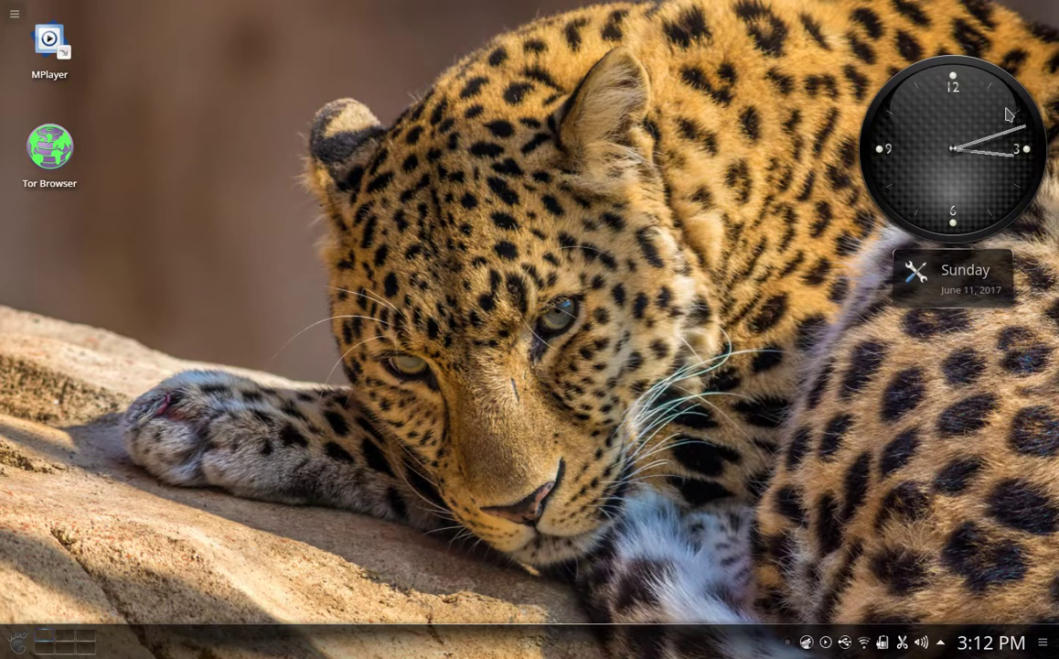
{"action": "left_click", "coordinate": [1009, 114]}
{"action": "left_click", "coordinate": [1009, 113]}
{"action": "left_click", "coordinate": [1009, 114]}
- Enable 'Show seconds hand' in Analog Clock Settings and apply it with OK
{"action": "right_click", "coordinate": [1009, 113]}
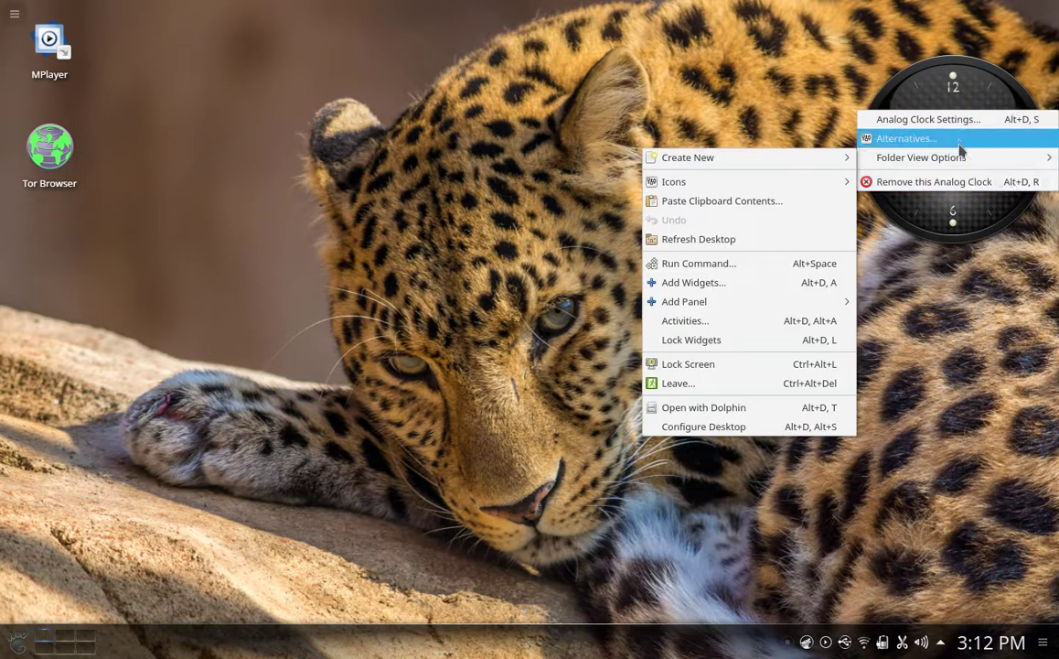
{"action": "left_click", "coordinate": [961, 133]}
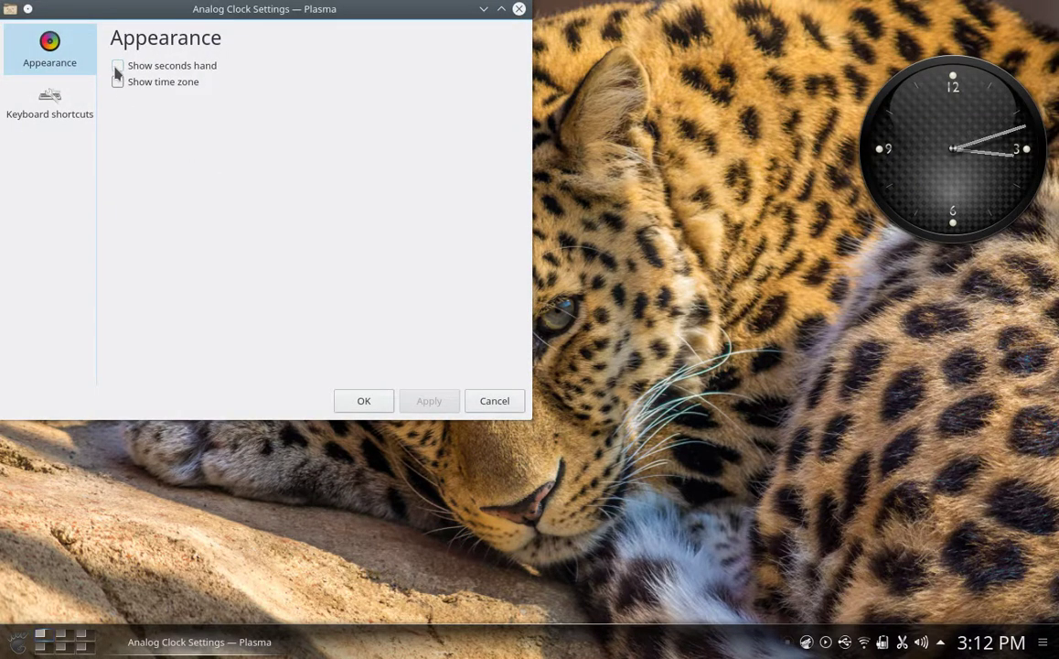
{"action": "left_click", "coordinate": [117, 67]}
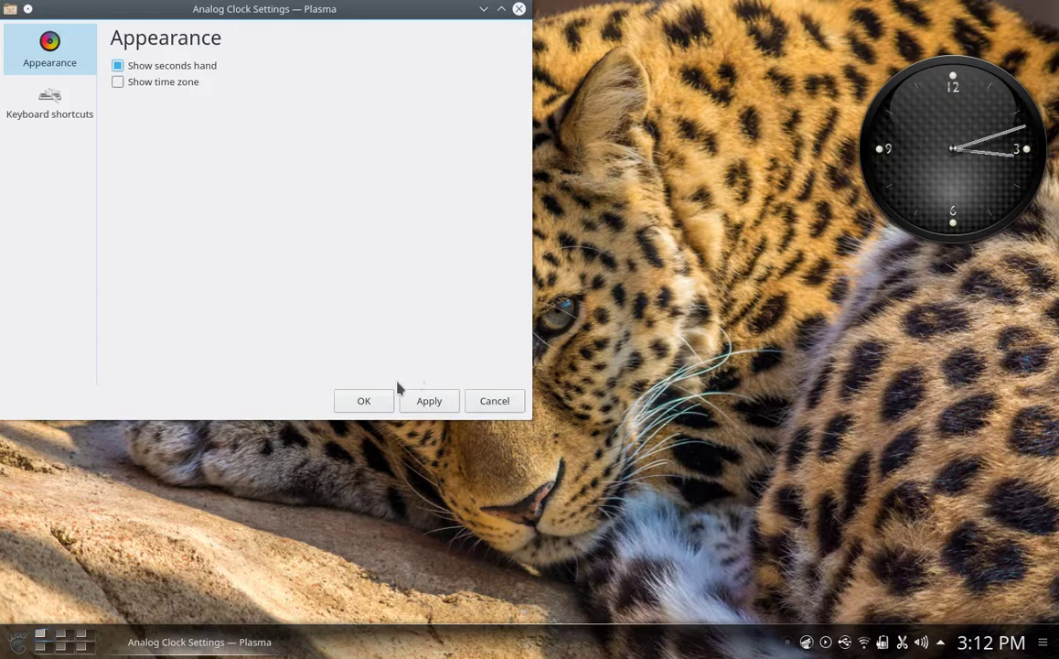
{"action": "left_click", "coordinate": [416, 408]}
{"action": "left_click", "coordinate": [381, 404]}
- Check the clock's June calendar popup again, opening and closing it repeatedly
{"action": "mouse_move", "coordinate": [913, 218]}
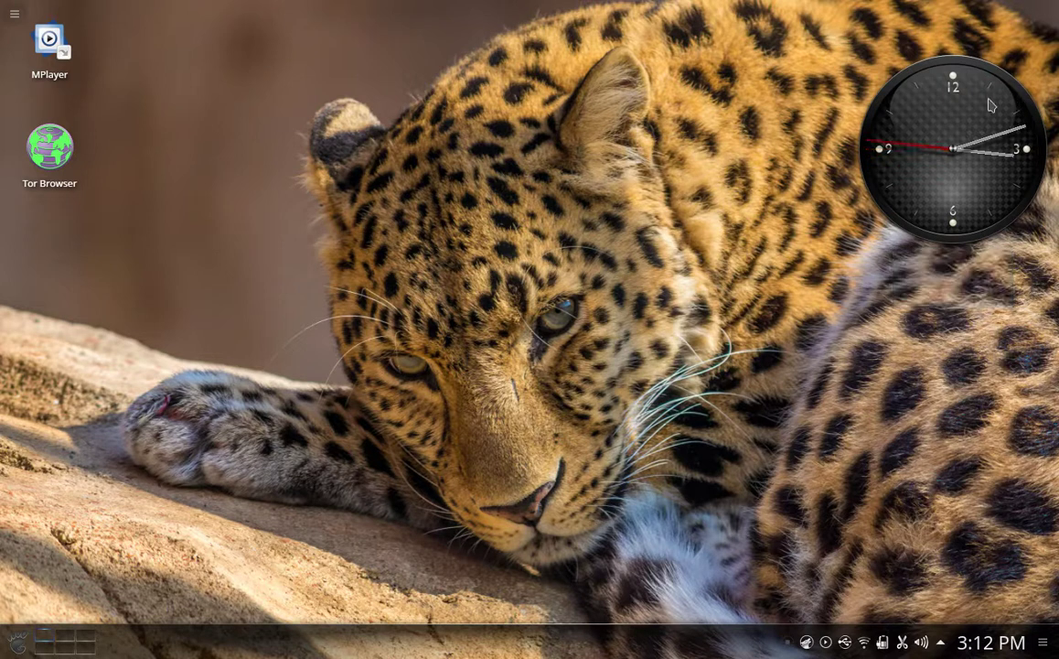
{"action": "left_click", "coordinate": [982, 105]}
{"action": "left_click", "coordinate": [980, 105]}
{"action": "left_click", "coordinate": [975, 84]}
{"action": "left_click", "coordinate": [975, 65]}
{"action": "left_click", "coordinate": [861, 73]}
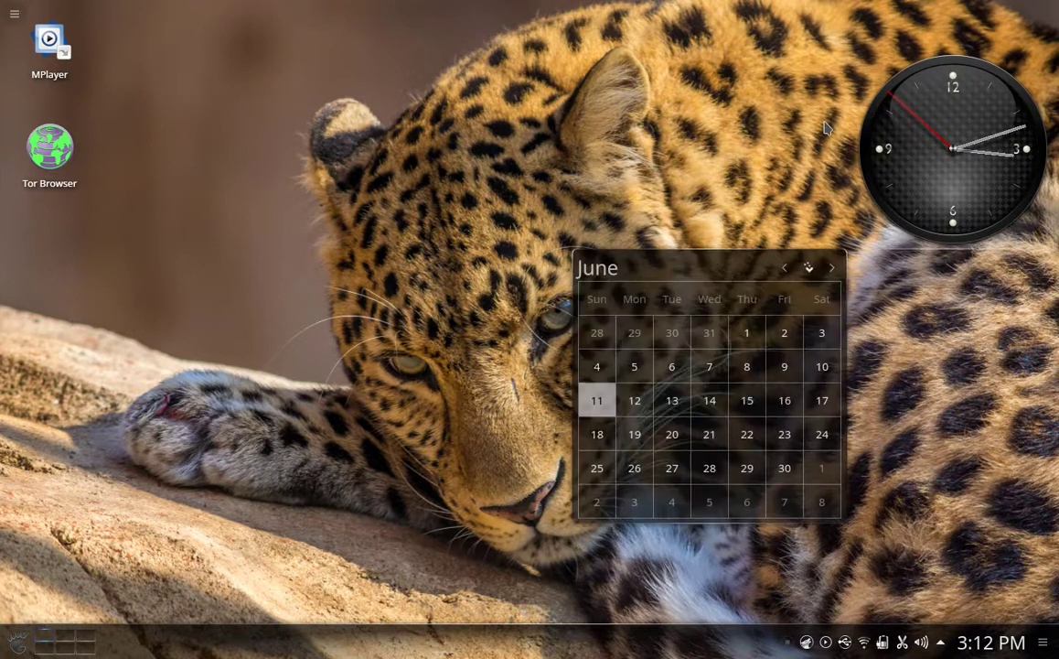
{"action": "left_click", "coordinate": [860, 111]}
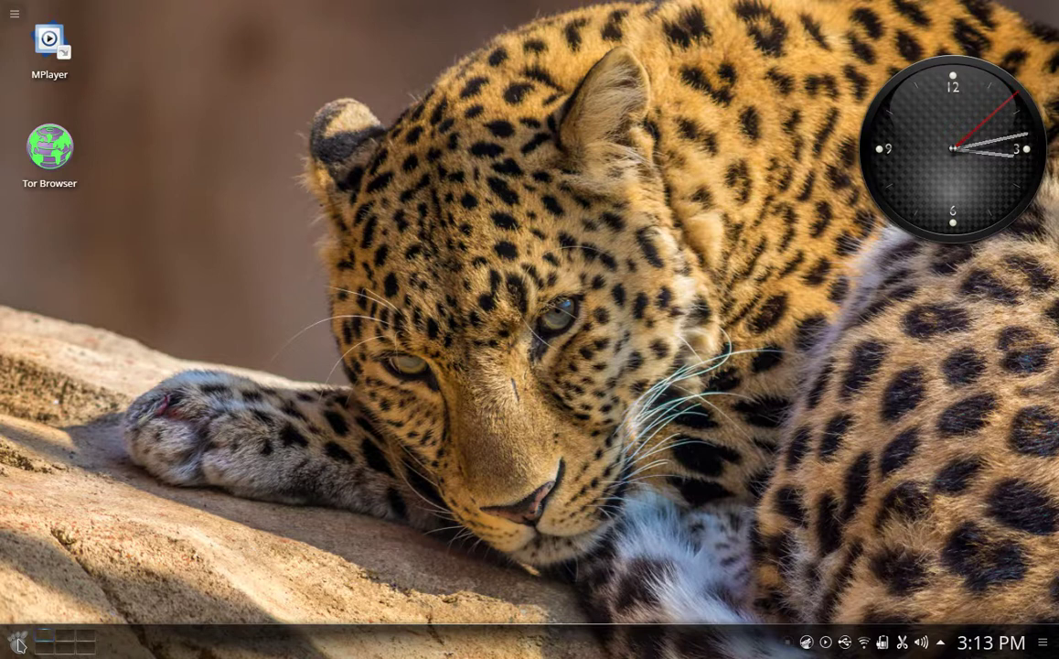
{"action": "left_click", "coordinate": [18, 643]}
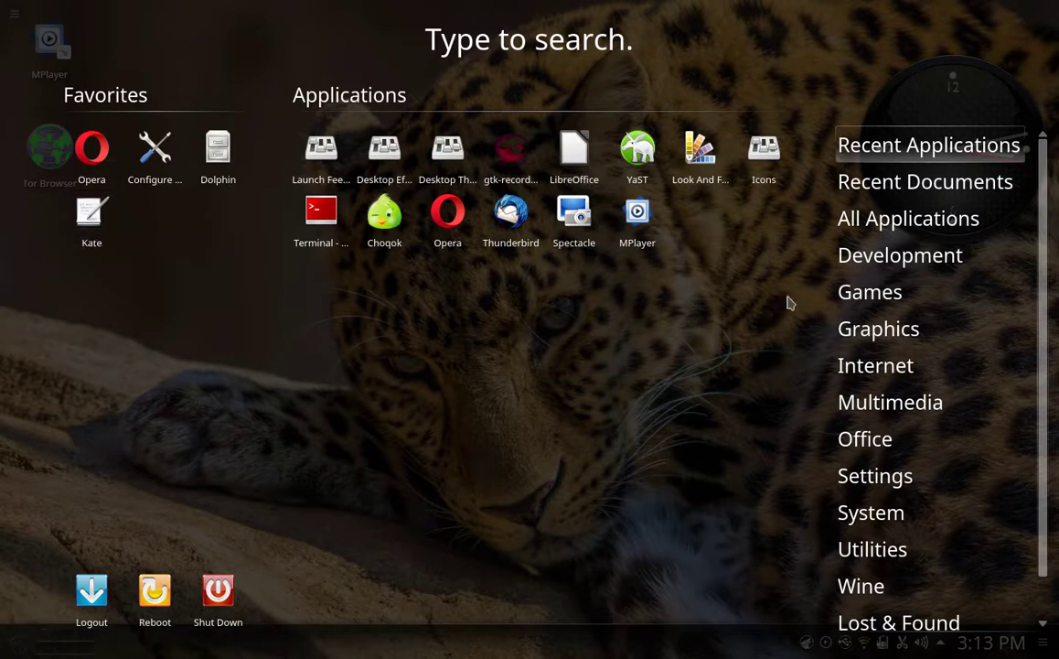
{"action": "mouse_move", "coordinate": [850, 226]}
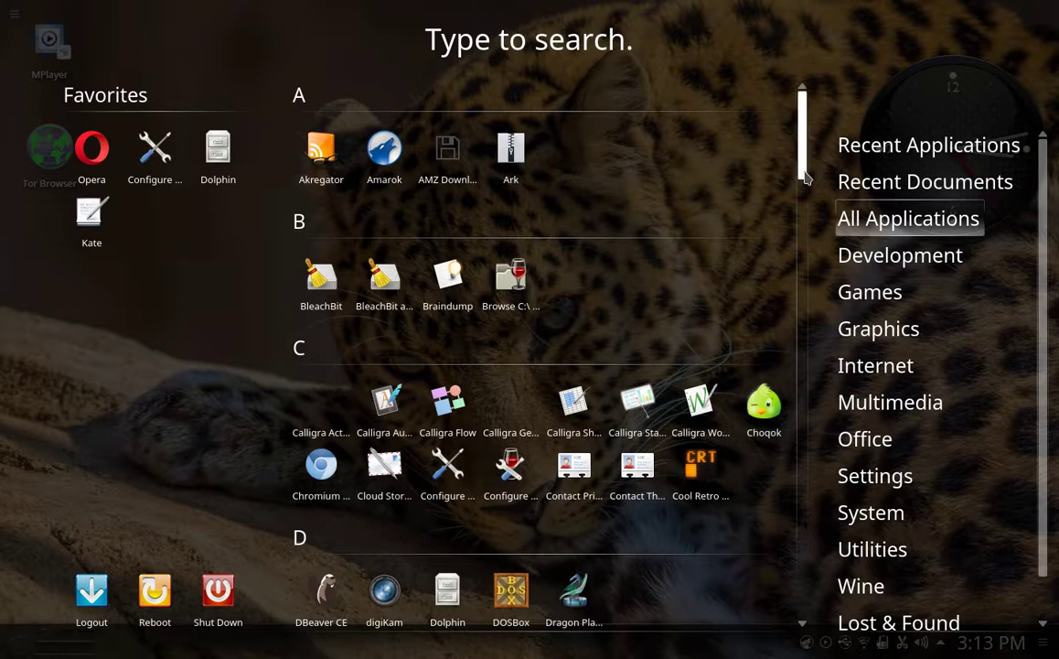
{"action": "left_click_drag", "start_coordinate": [806, 179], "coordinate": [806, 219]}
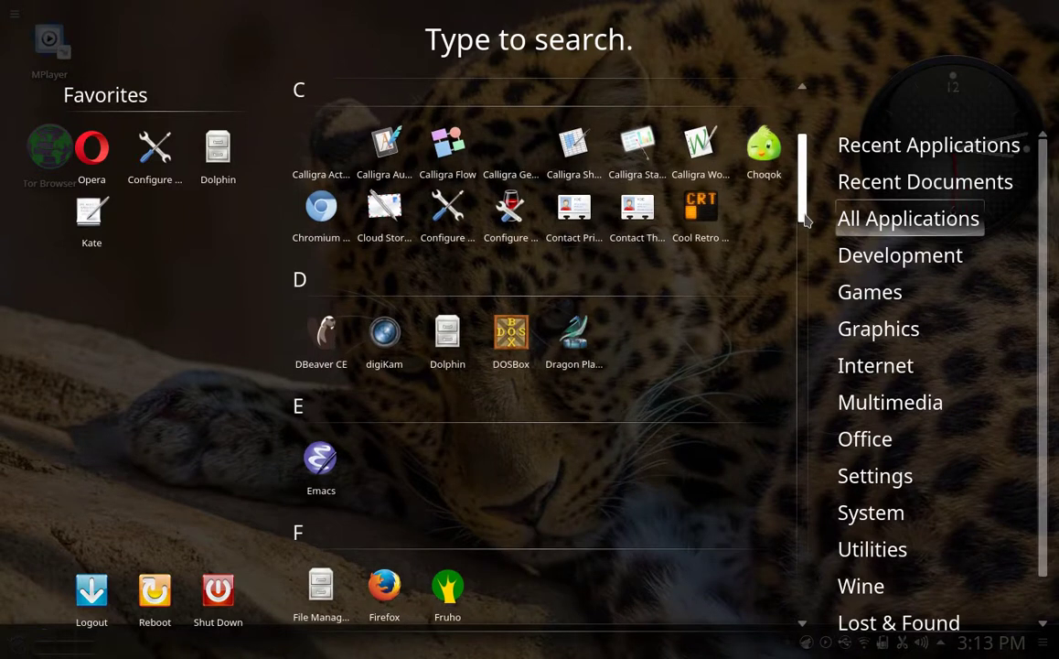
{"action": "mouse_move", "coordinate": [920, 371]}
{"action": "mouse_move", "coordinate": [919, 395]}
{"action": "mouse_move", "coordinate": [910, 485]}
{"action": "mouse_move", "coordinate": [911, 515]}
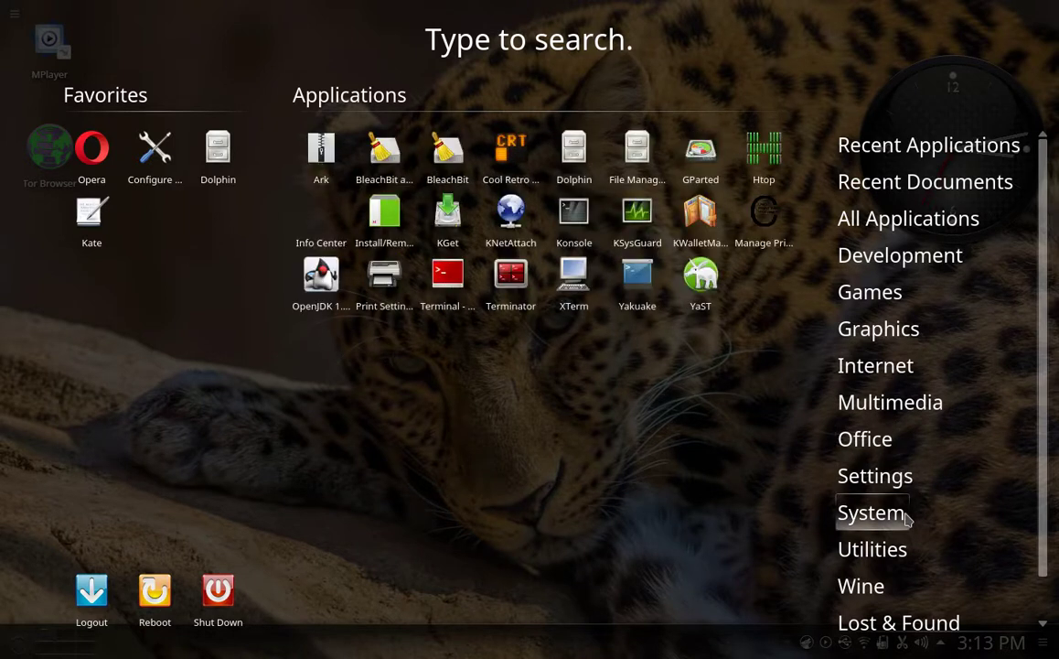
{"action": "mouse_move", "coordinate": [904, 553]}
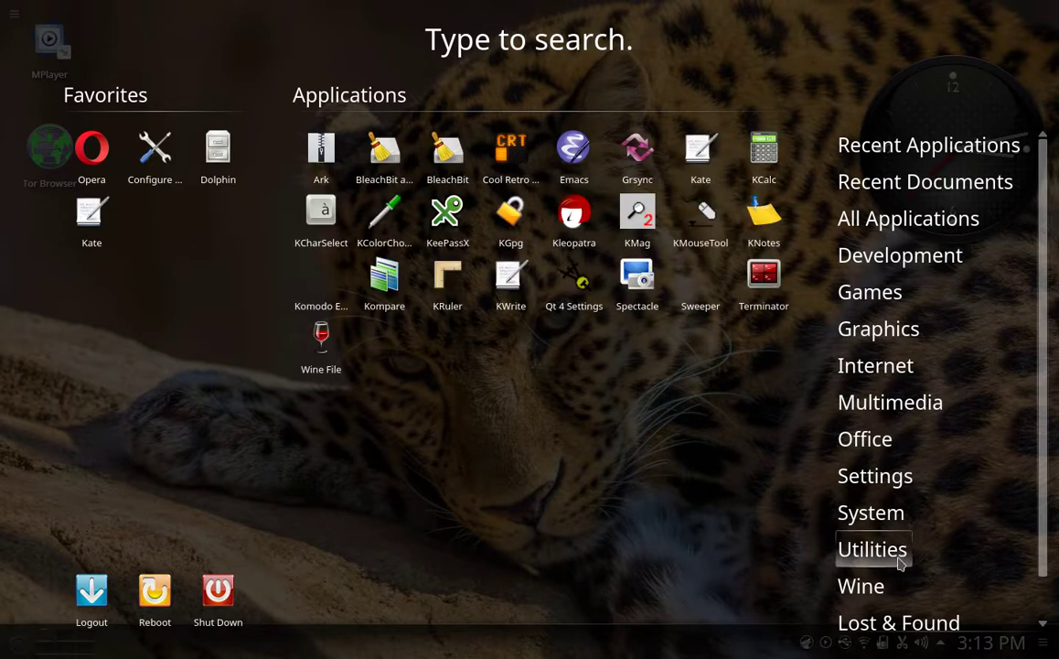
{"action": "mouse_move", "coordinate": [895, 580]}
{"action": "left_click", "coordinate": [790, 448]}
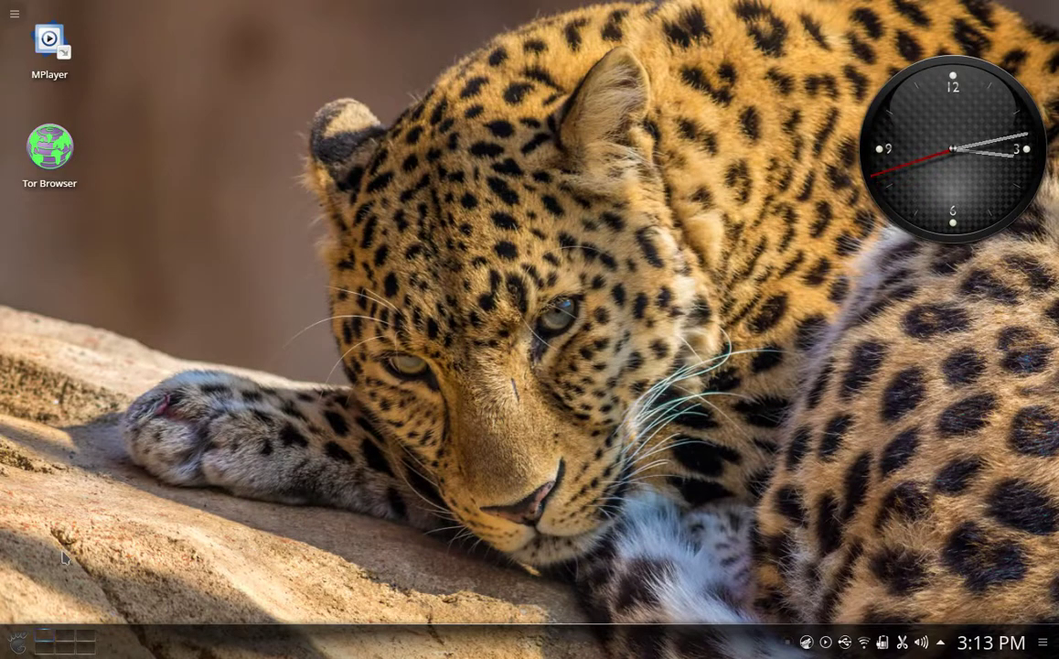
- Switch the launcher to the Application Menu alternative
{"action": "right_click", "coordinate": [19, 641]}
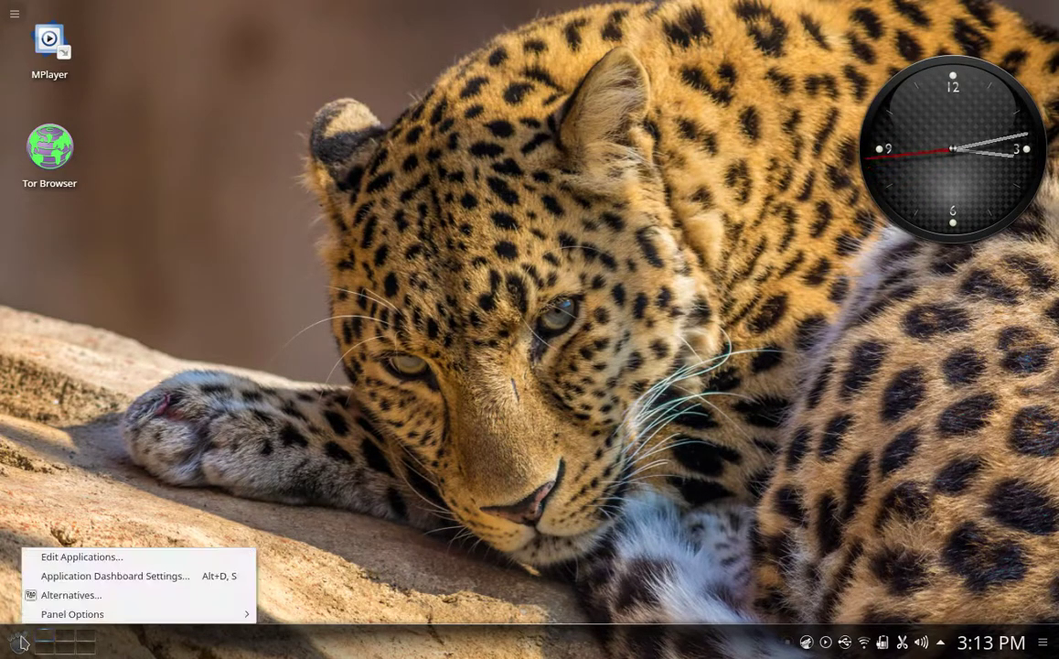
{"action": "left_click", "coordinate": [50, 596]}
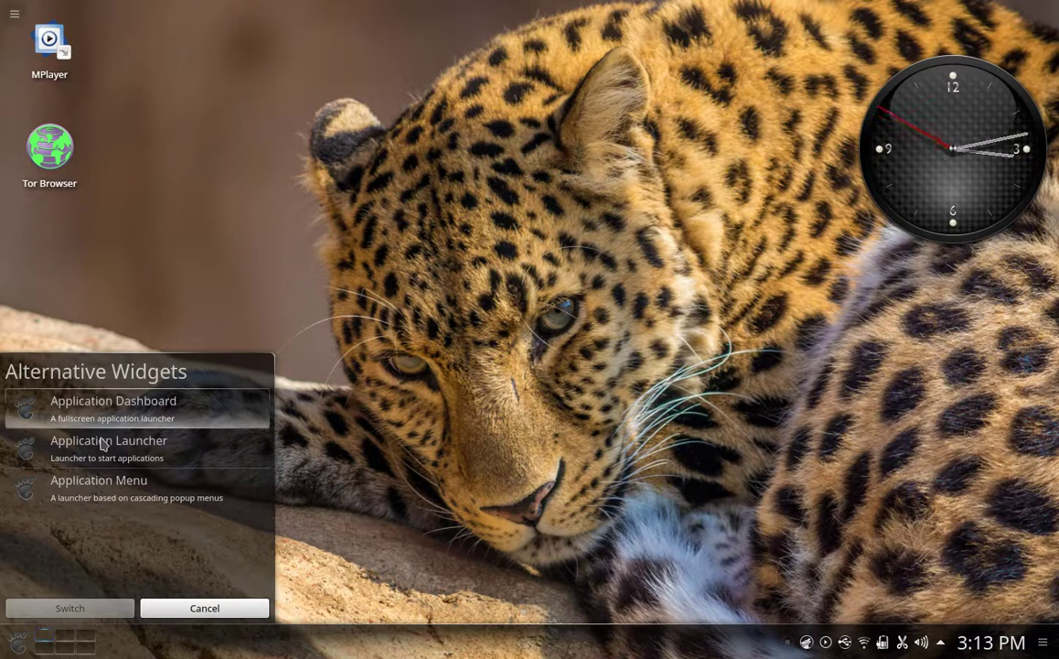
{"action": "left_click", "coordinate": [102, 489]}
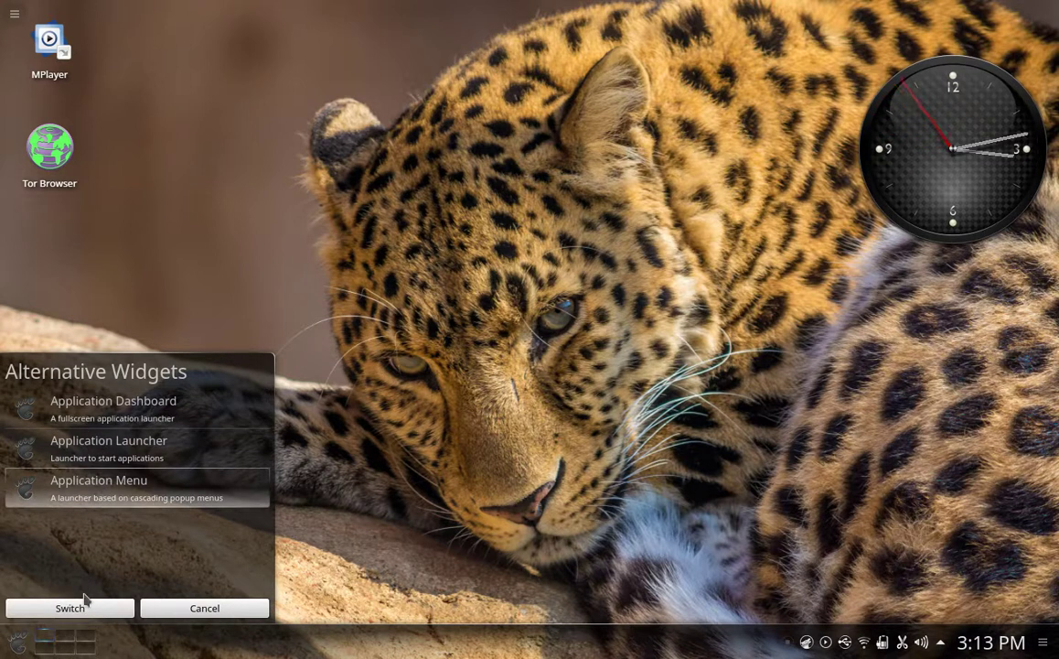
{"action": "left_click", "coordinate": [87, 608]}
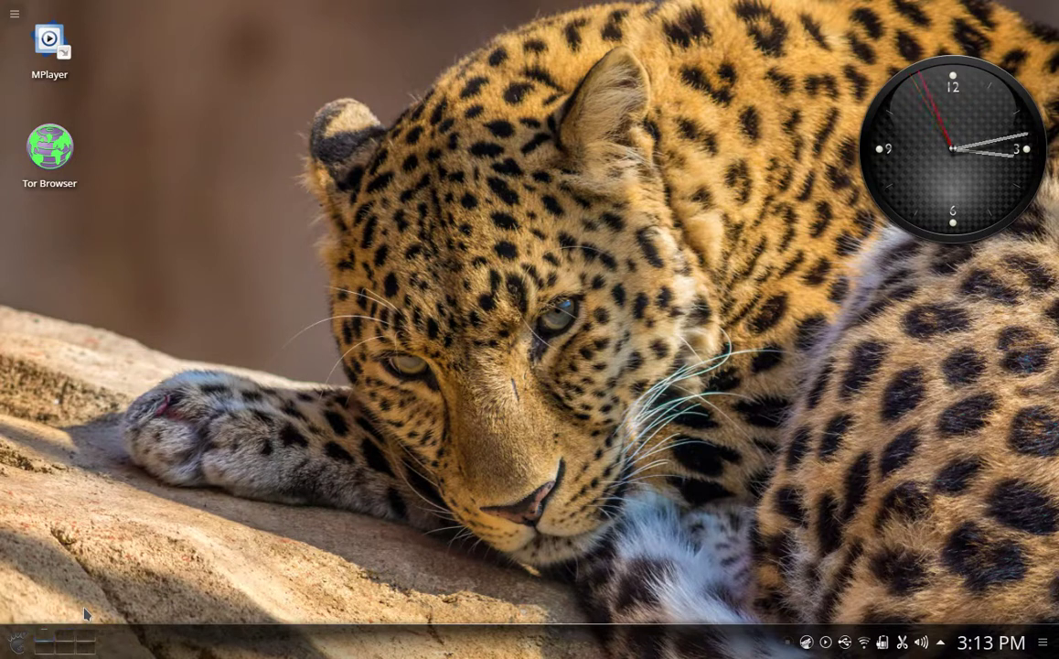
- Browse the new cascading Application Menu and launch LibreOffice Calc
{"action": "left_click", "coordinate": [15, 650]}
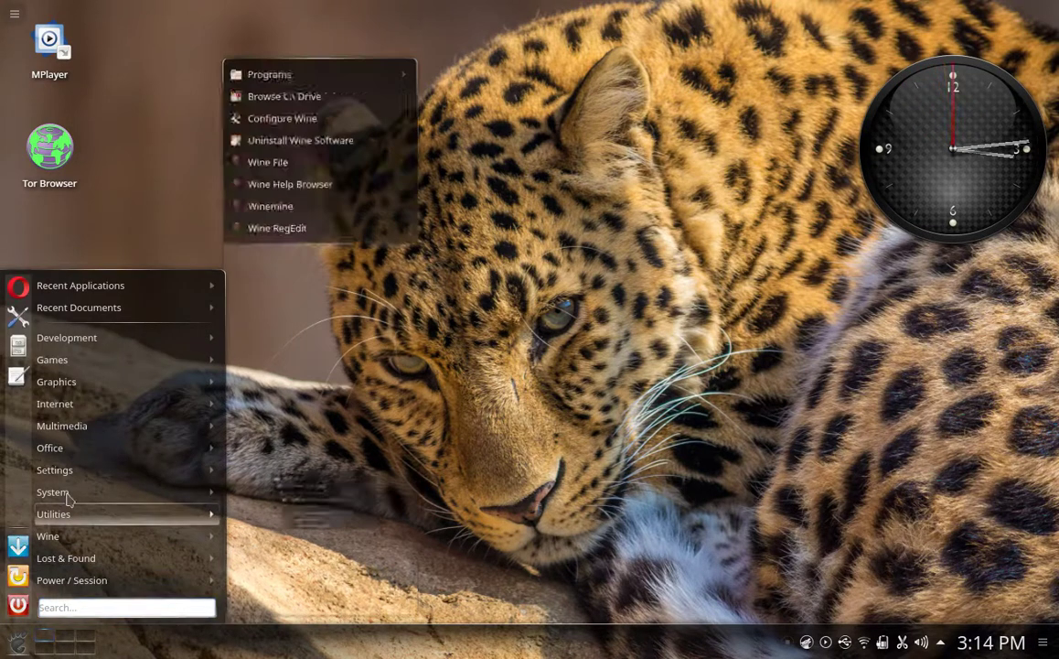
{"action": "mouse_move", "coordinate": [72, 463]}
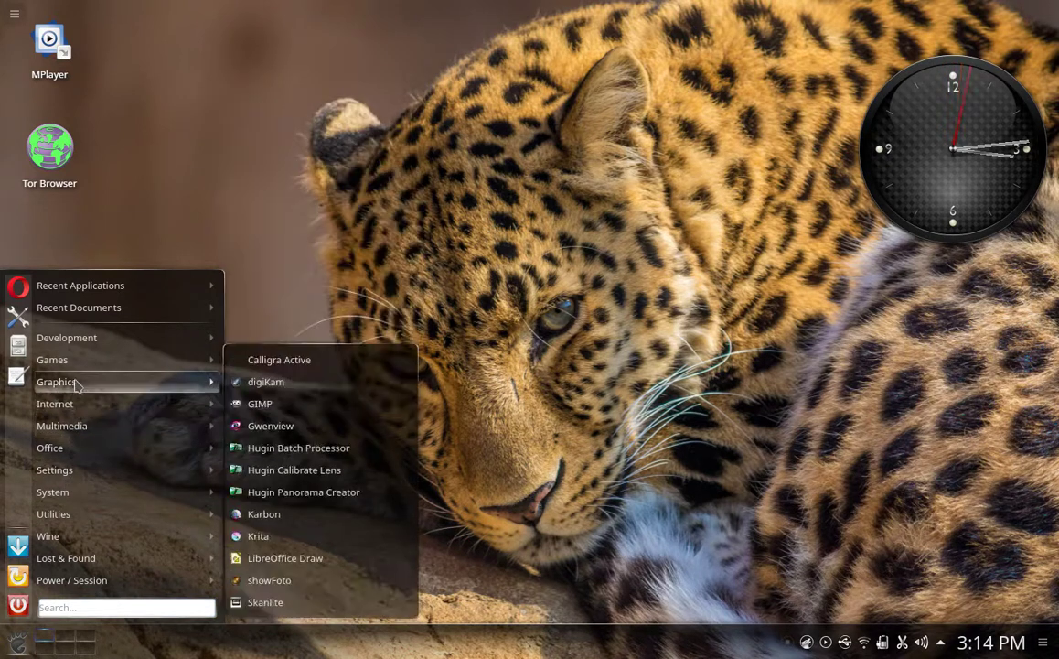
{"action": "mouse_move", "coordinate": [81, 350]}
{"action": "mouse_move", "coordinate": [85, 426]}
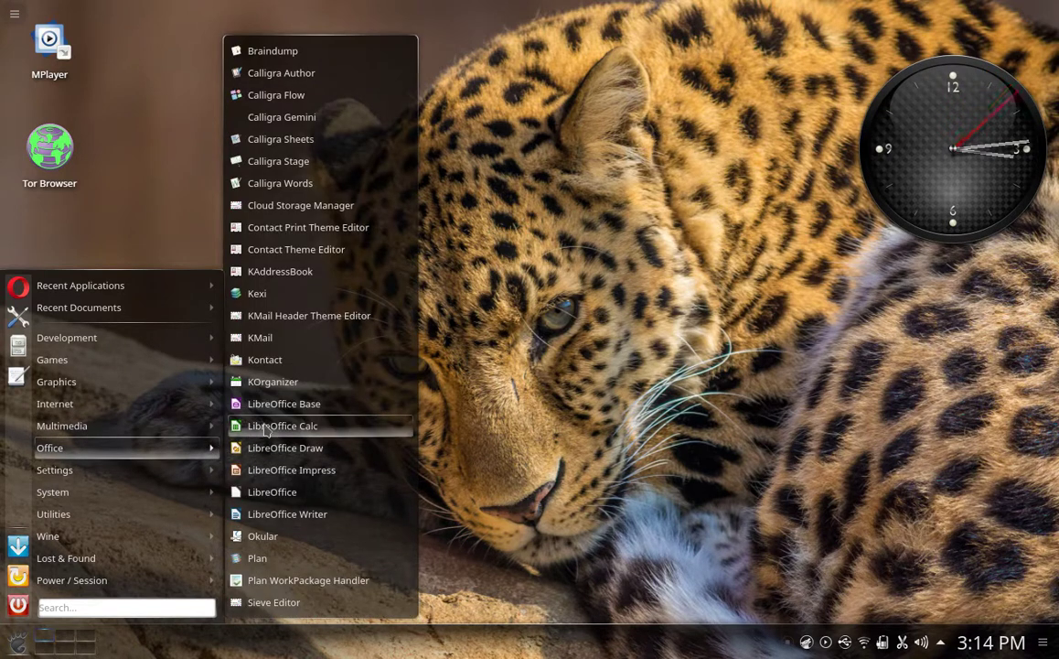
{"action": "left_click", "coordinate": [253, 432]}
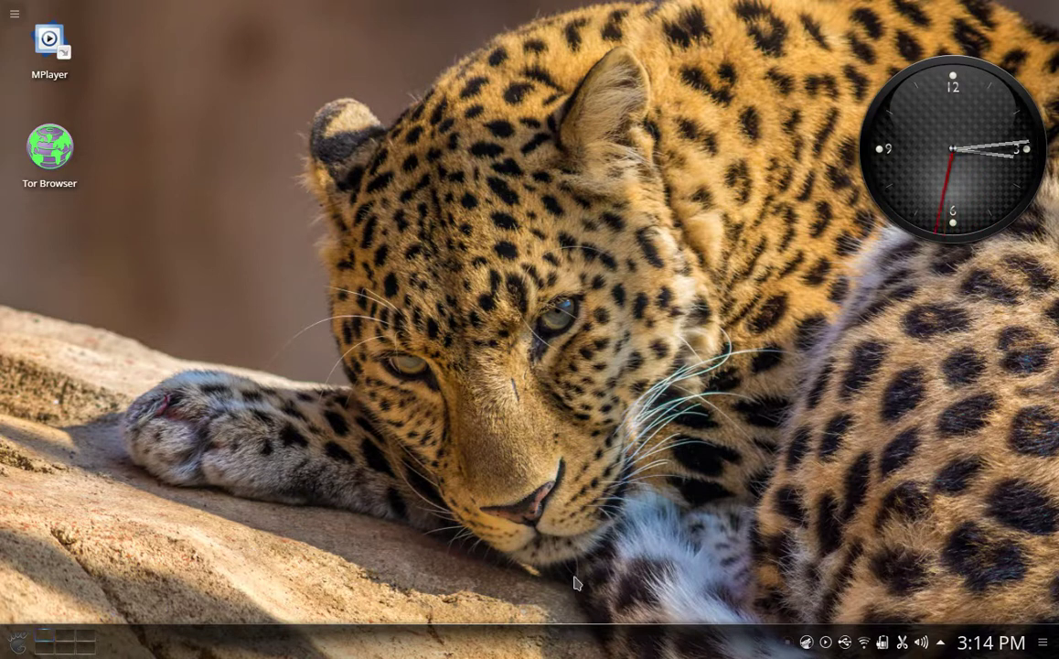
- In panel edit mode, drag the panel's Screen Edge to the left screen edge
{"action": "right_click", "coordinate": [551, 638]}
{"action": "mouse_move", "coordinate": [573, 618]}
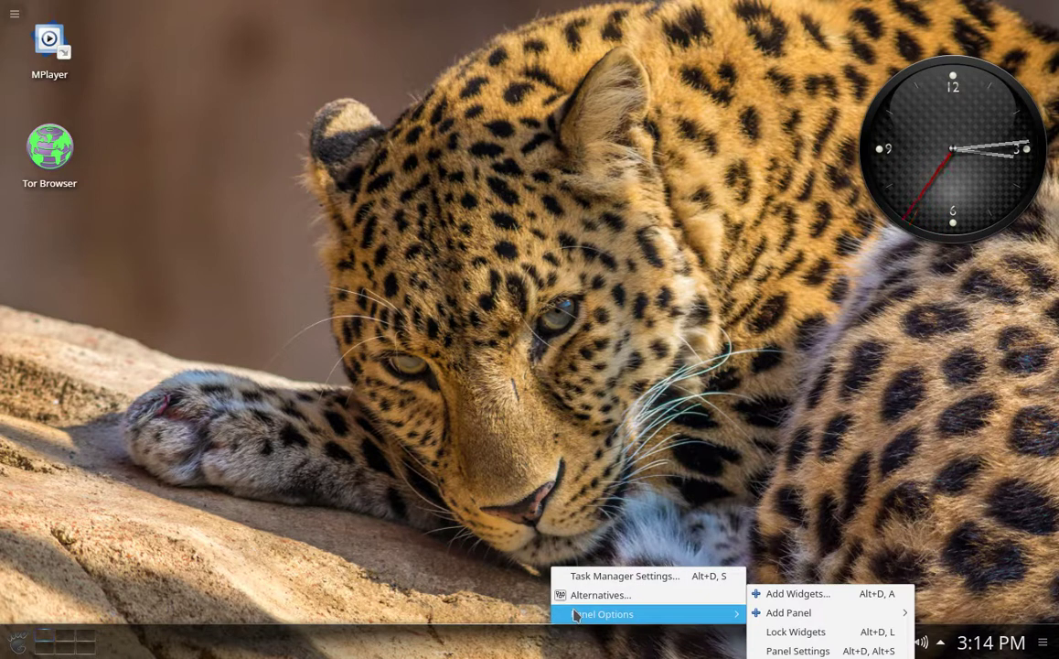
{"action": "left_click", "coordinate": [796, 651]}
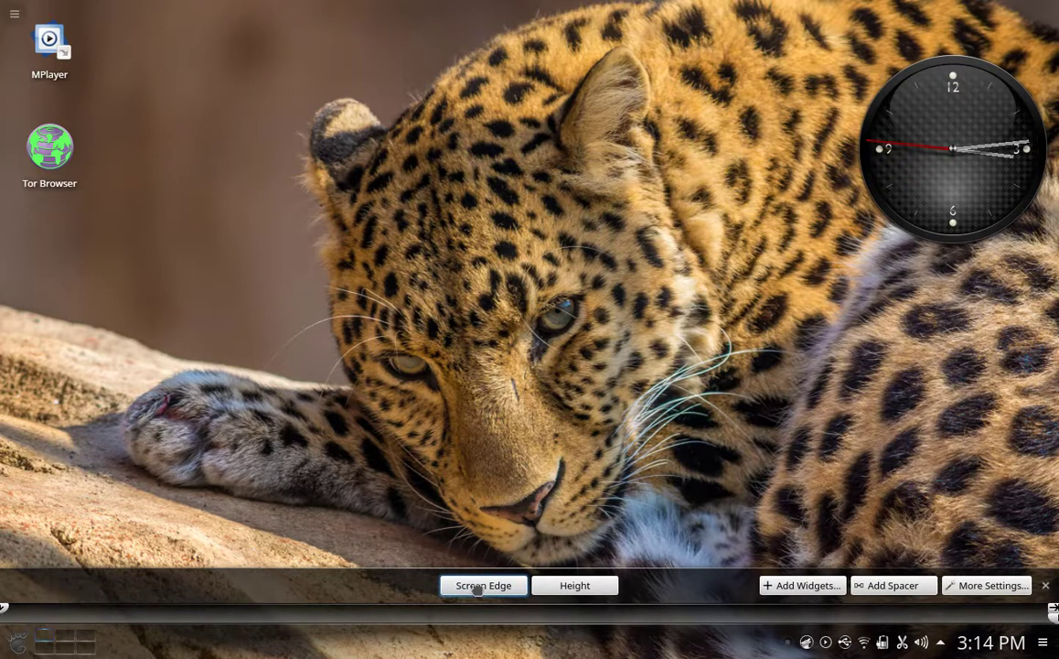
{"action": "left_click_drag", "start_coordinate": [477, 591], "coordinate": [7, 397]}
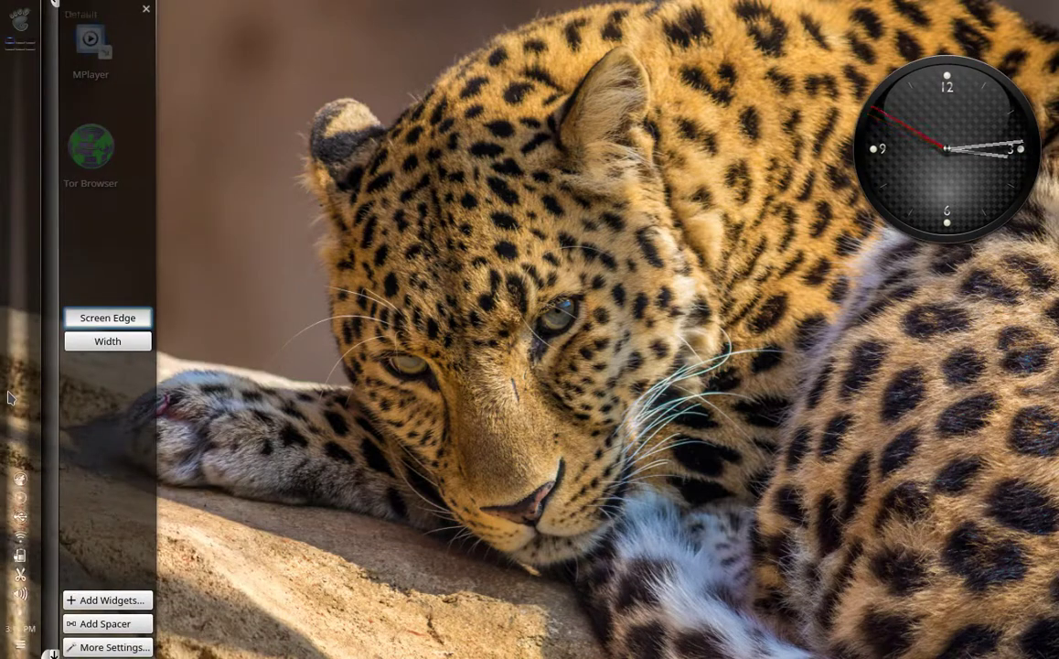
{"action": "left_click", "coordinate": [345, 437]}
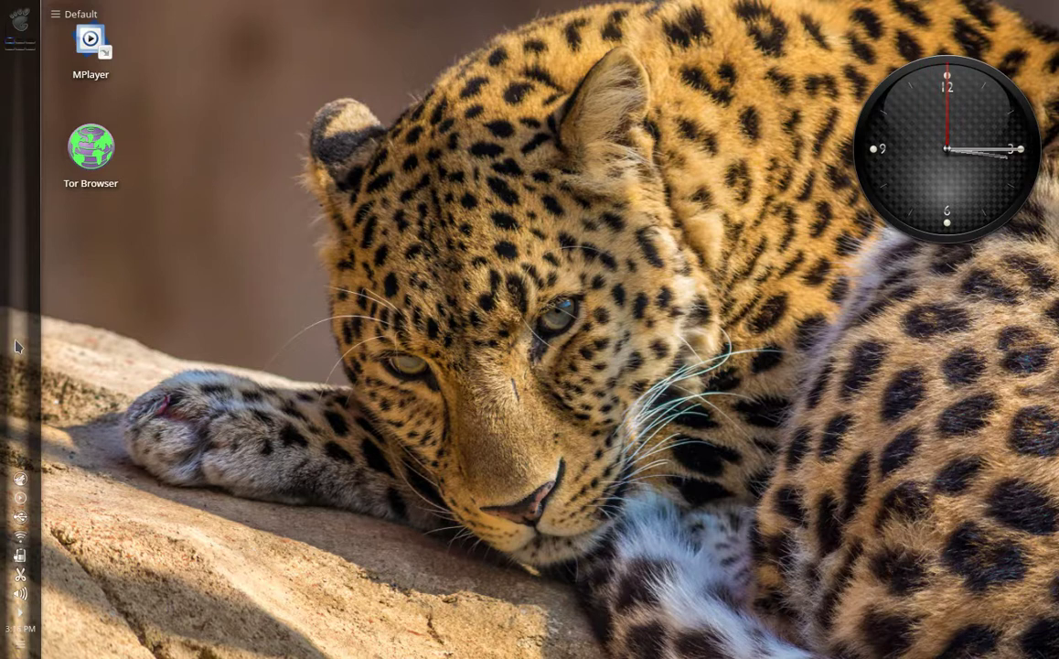
- Through Panel Options > Panel Settings, drag the panel to the top screen edge
{"action": "right_click", "coordinate": [16, 346]}
{"action": "mouse_move", "coordinate": [66, 391]}
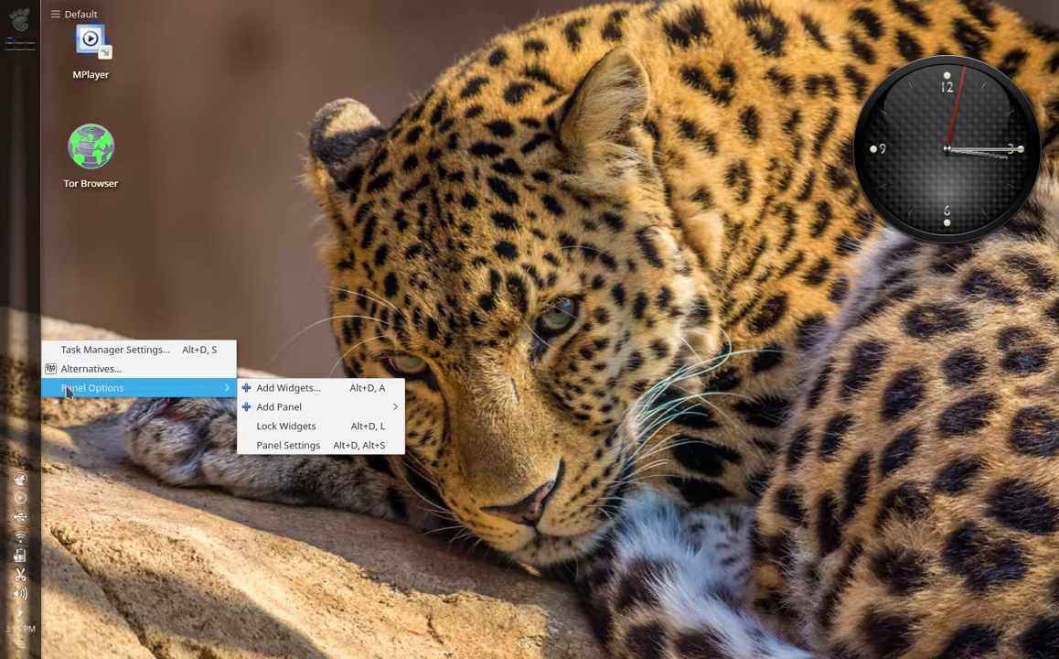
{"action": "left_click", "coordinate": [280, 447]}
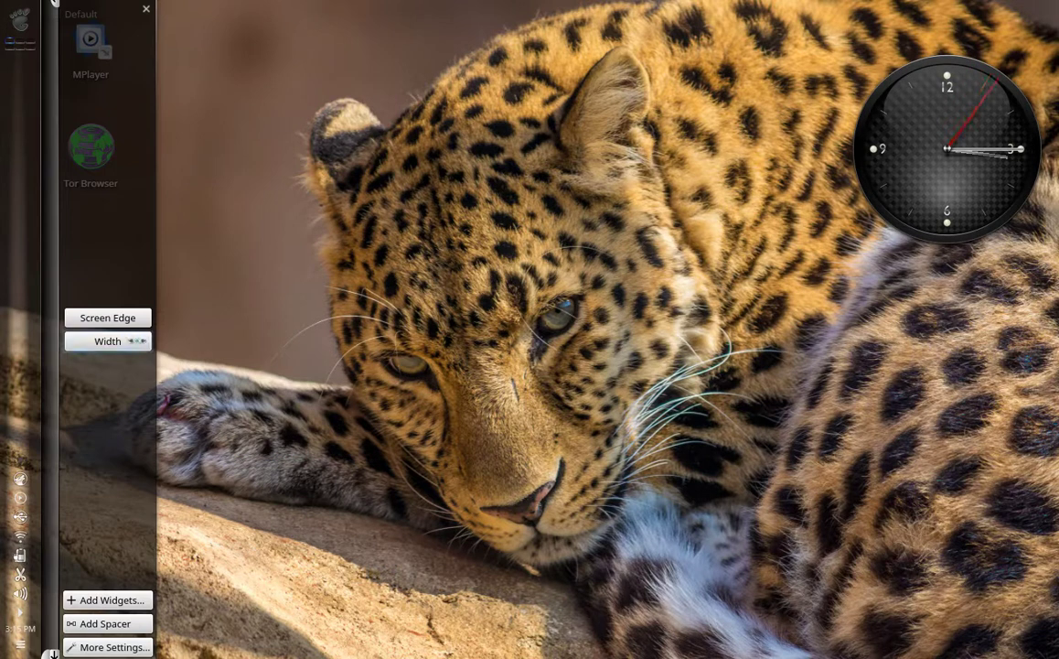
{"action": "left_click_drag", "start_coordinate": [117, 320], "coordinate": [425, 40]}
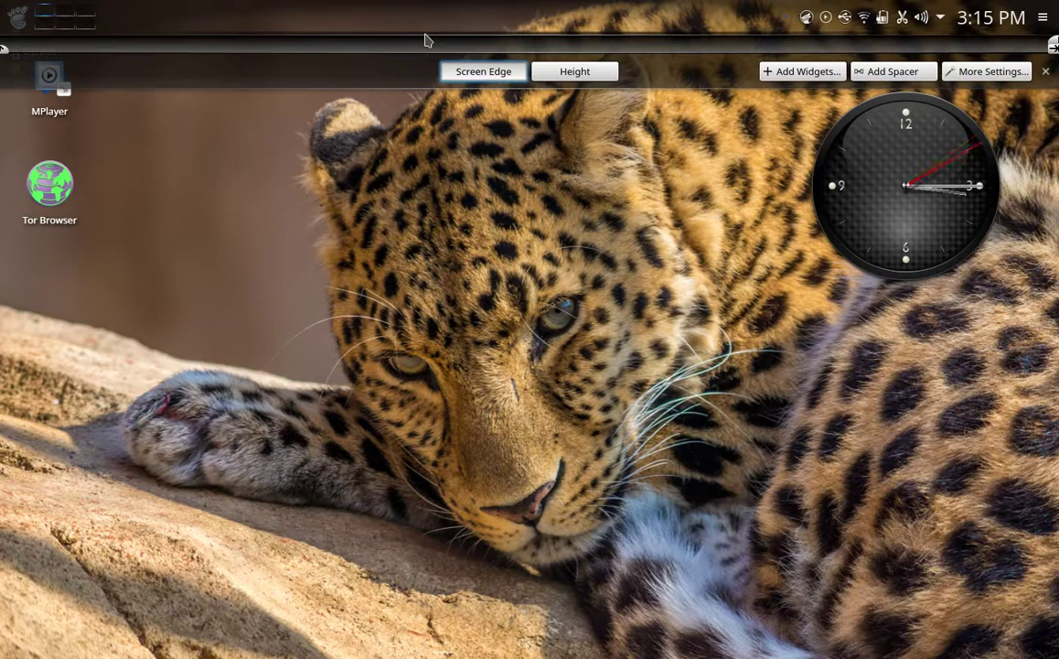
{"action": "left_click", "coordinate": [435, 170]}
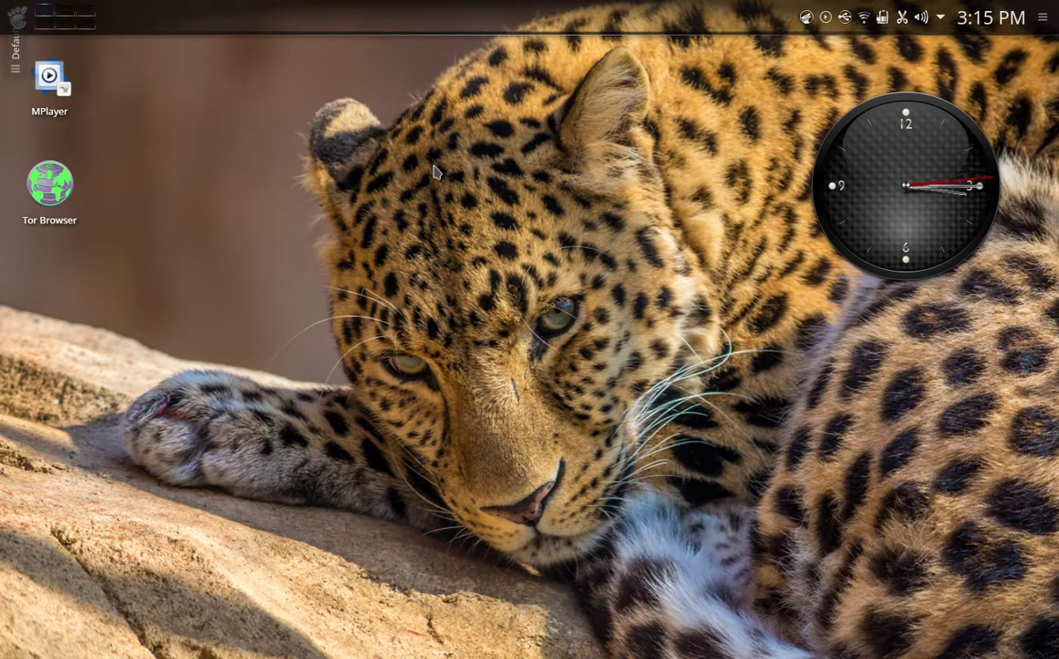
- Shrink the top panel's height by dragging the Height handle in Panel Settings
{"action": "right_click", "coordinate": [406, 18]}
{"action": "mouse_move", "coordinate": [434, 85]}
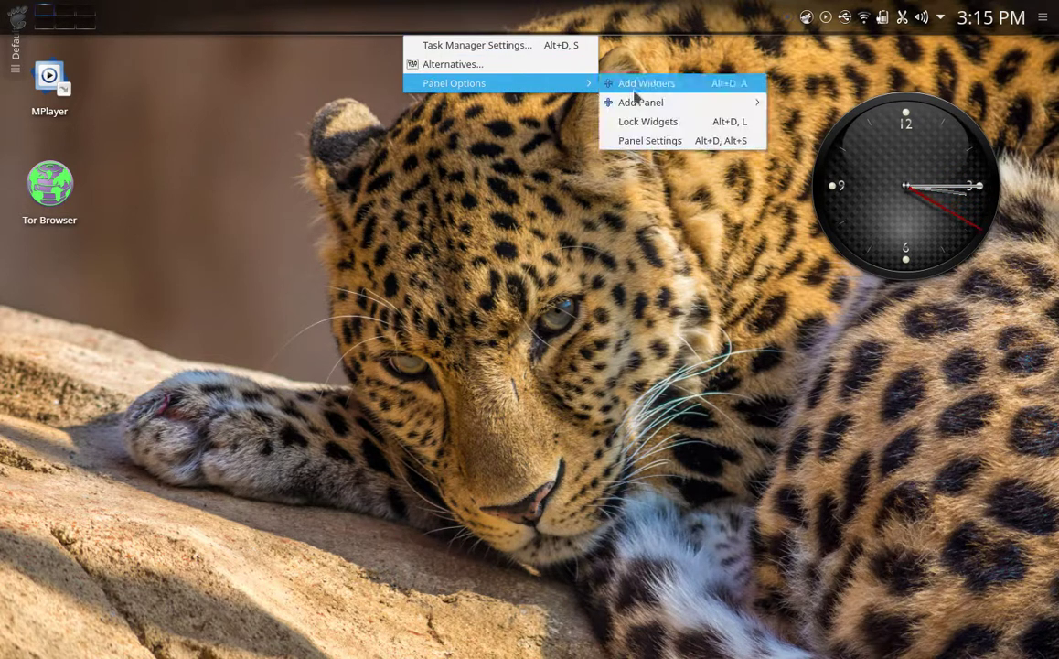
{"action": "left_click", "coordinate": [653, 143]}
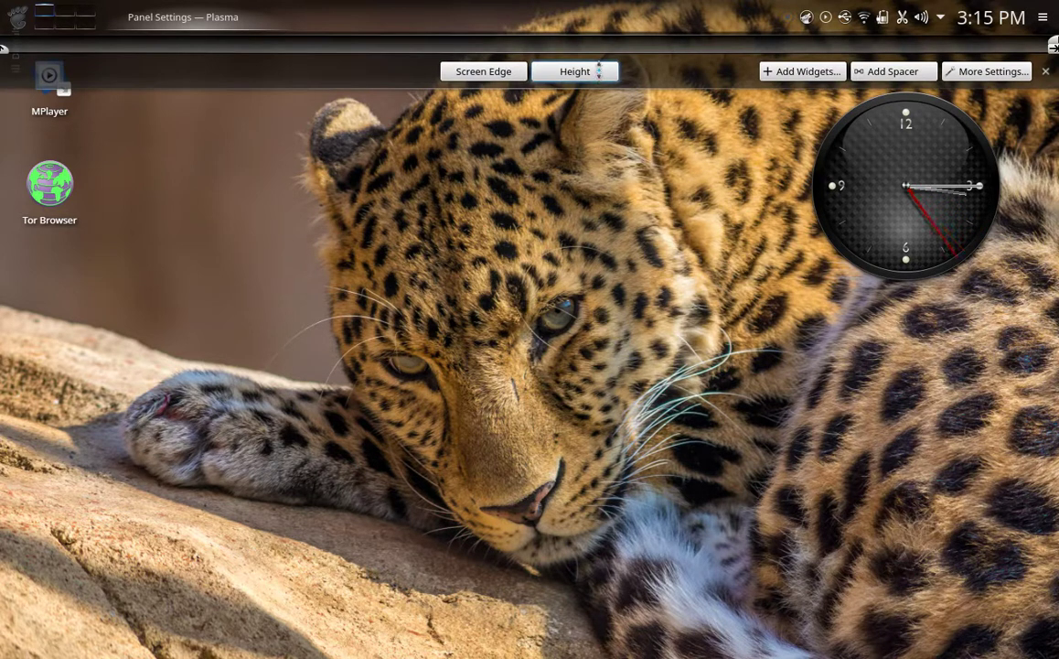
{"action": "mouse_move", "coordinate": [598, 72]}
{"action": "left_mouse_down"}
{"action": "mouse_move", "coordinate": [600, 61]}
{"action": "mouse_move", "coordinate": [595, 102]}
{"action": "mouse_move", "coordinate": [602, 81]}
{"action": "mouse_move", "coordinate": [592, 71]}
{"action": "left_mouse_up"}
{"action": "left_click", "coordinate": [575, 154]}
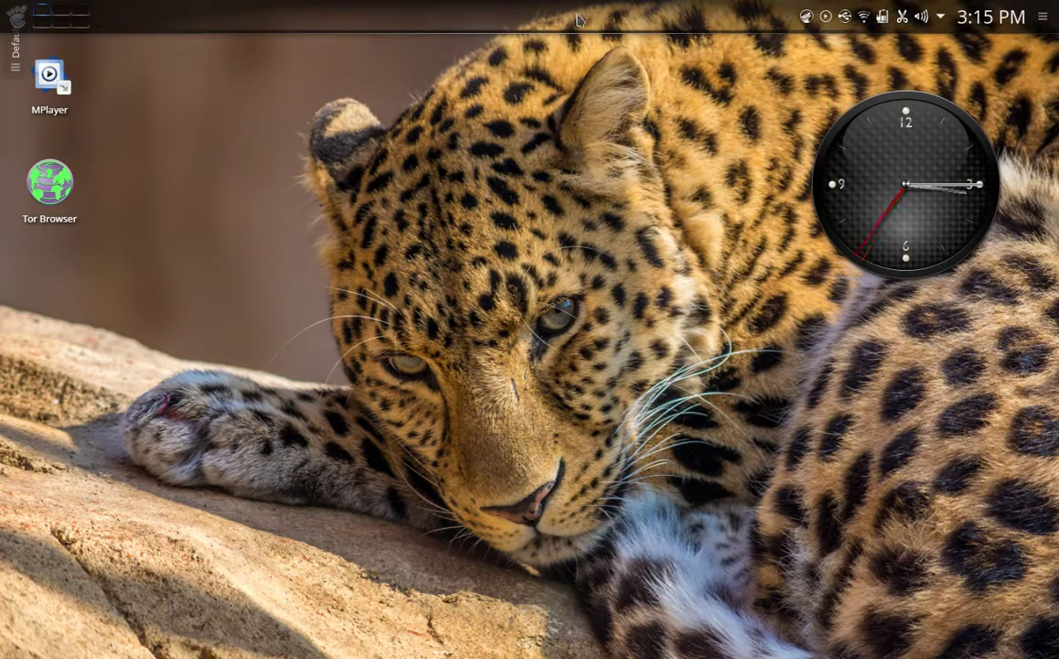
- Drag the panel's Screen Edge back to the bottom of the screen
{"action": "right_click", "coordinate": [578, 20]}
{"action": "mouse_move", "coordinate": [603, 84]}
{"action": "left_click", "coordinate": [844, 140]}
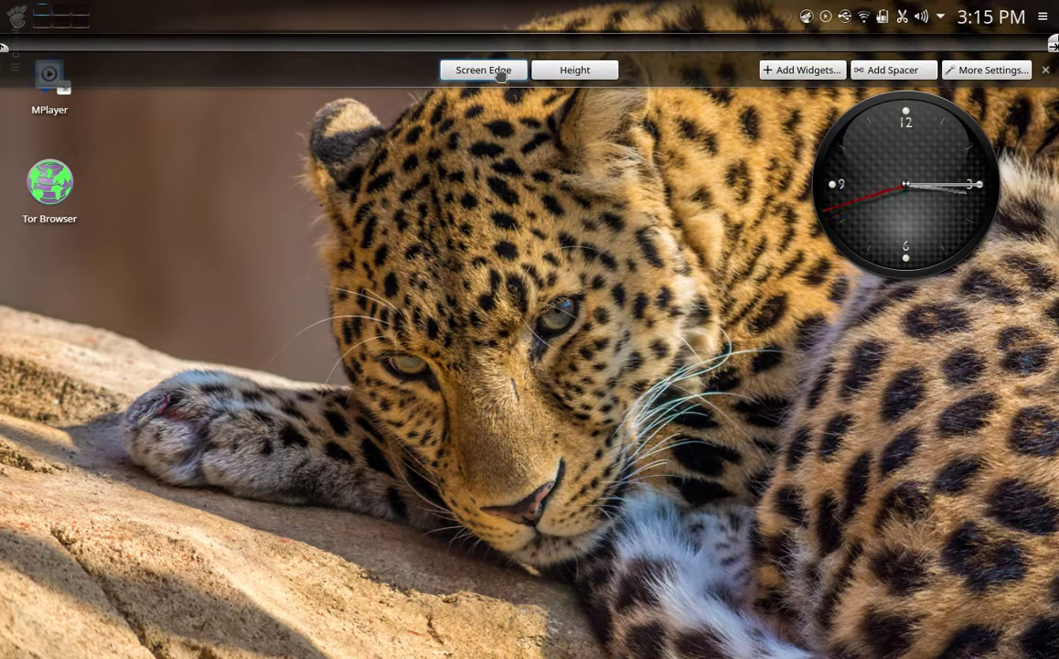
{"action": "left_click_drag", "start_coordinate": [501, 69], "coordinate": [511, 576]}
{"action": "left_click", "coordinate": [525, 537]}
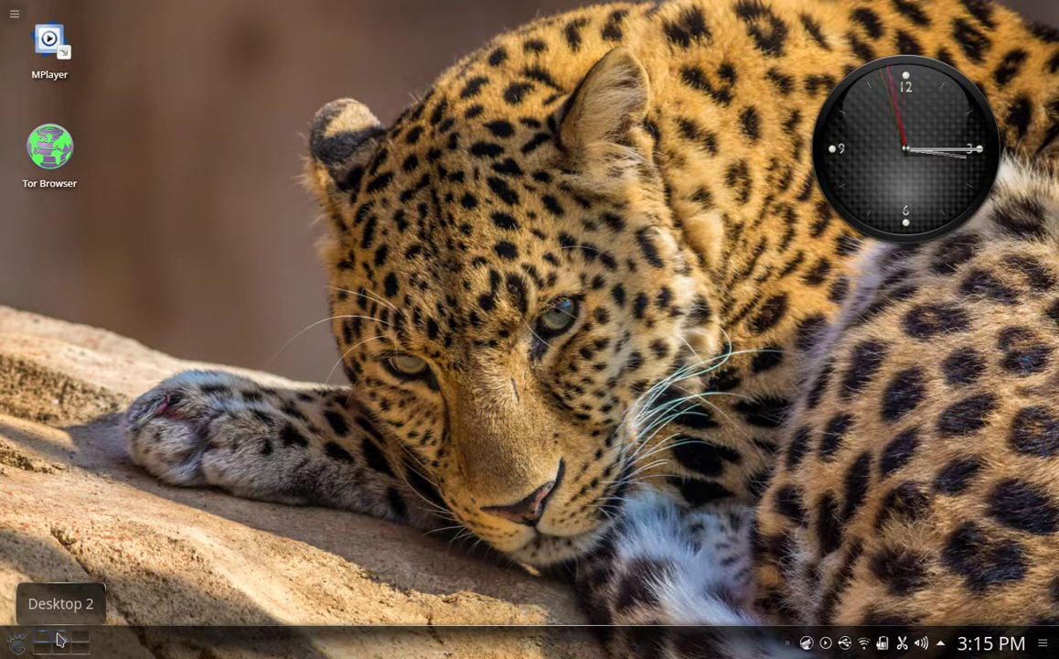
- Use the pager's Add Virtual Desktop option twice to create two extra desktops
{"action": "right_click", "coordinate": [61, 639]}
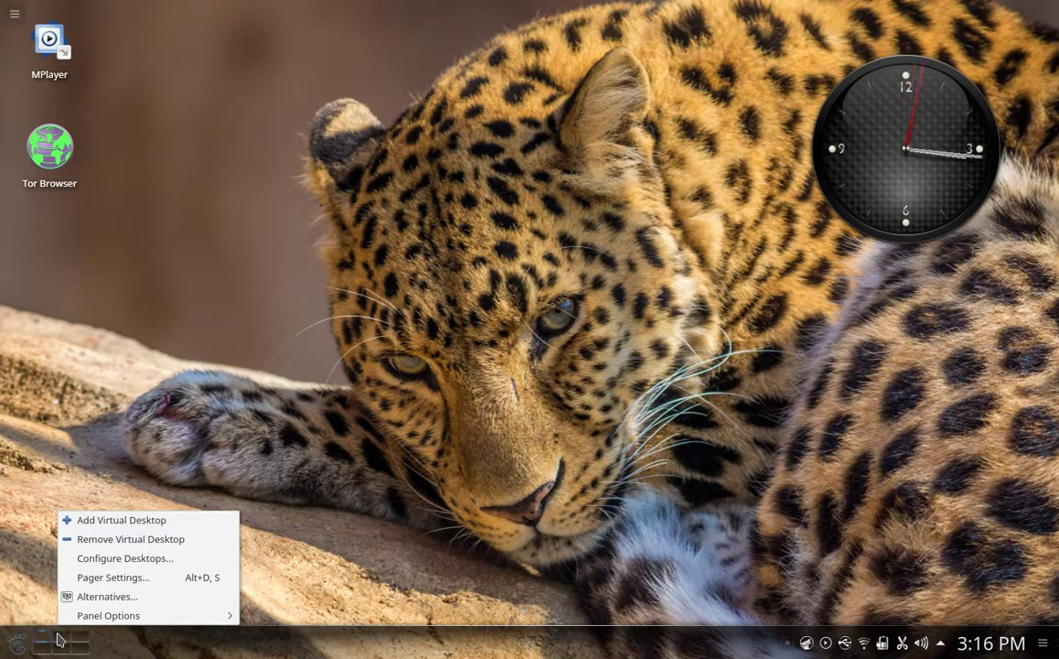
{"action": "left_click", "coordinate": [126, 518]}
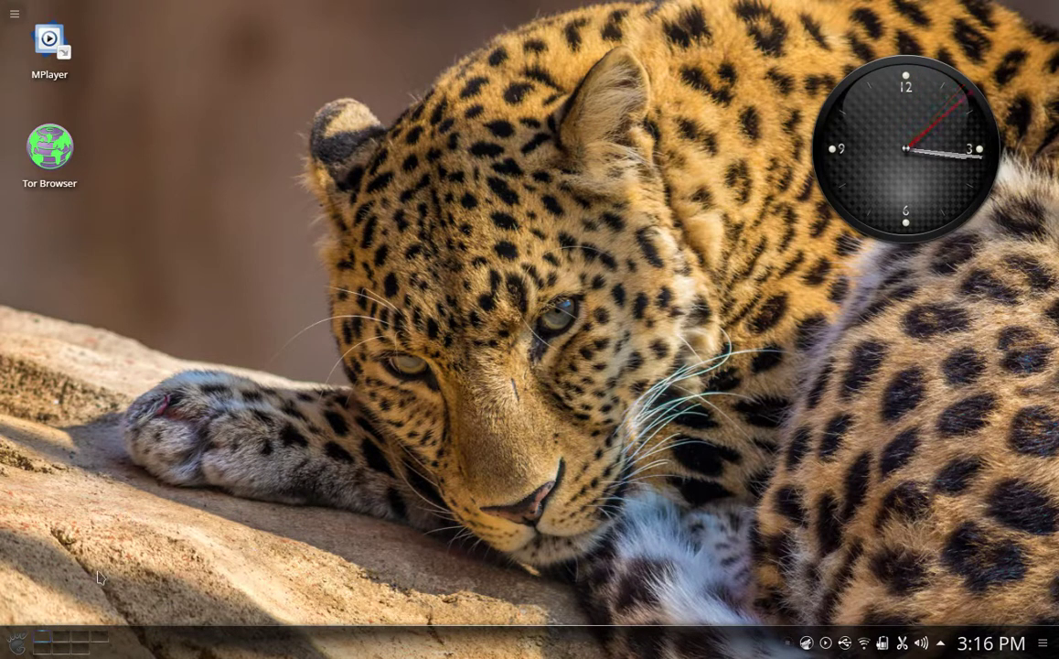
{"action": "right_click", "coordinate": [81, 642]}
{"action": "left_click", "coordinate": [110, 519]}
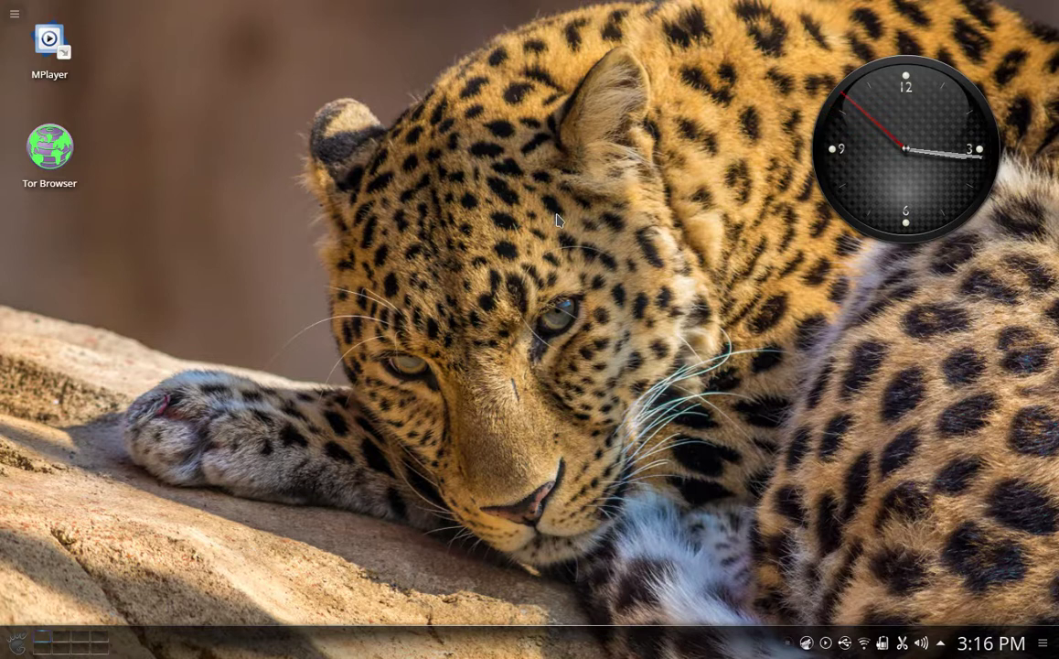
{"action": "key", "text": "alt+F2"}
{"action": "type", "text": "de"}
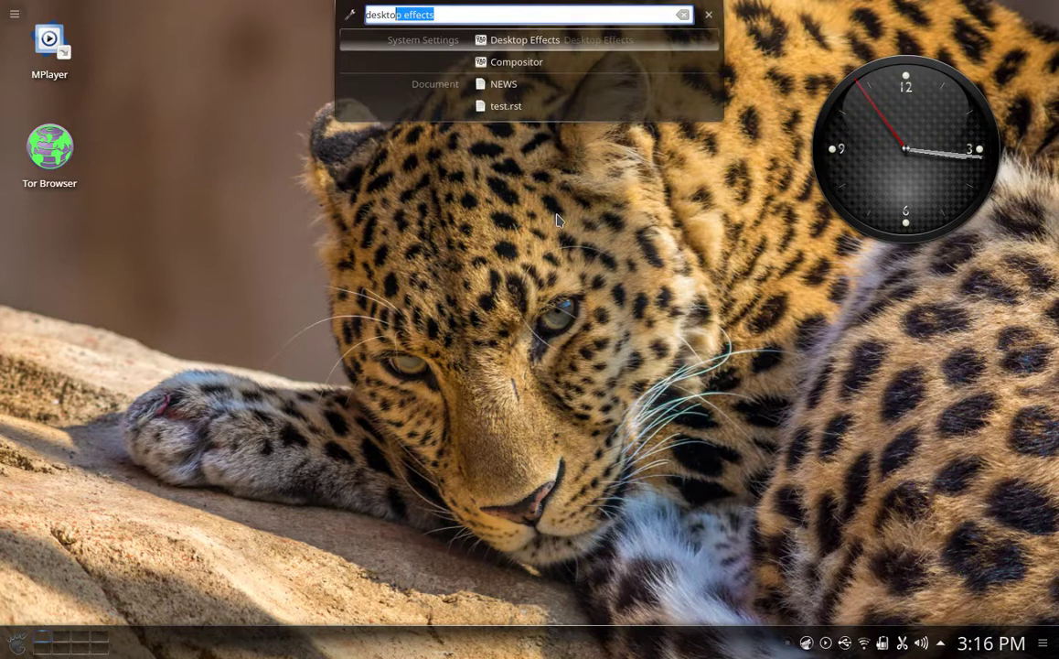
{"action": "key", "text": "BackSpace"}
{"action": "key", "text": "BackSpace"}
{"action": "key", "text": "BackSpace"}
{"action": "key", "text": "BackSpace"}
{"action": "key", "text": "BackSpace"}
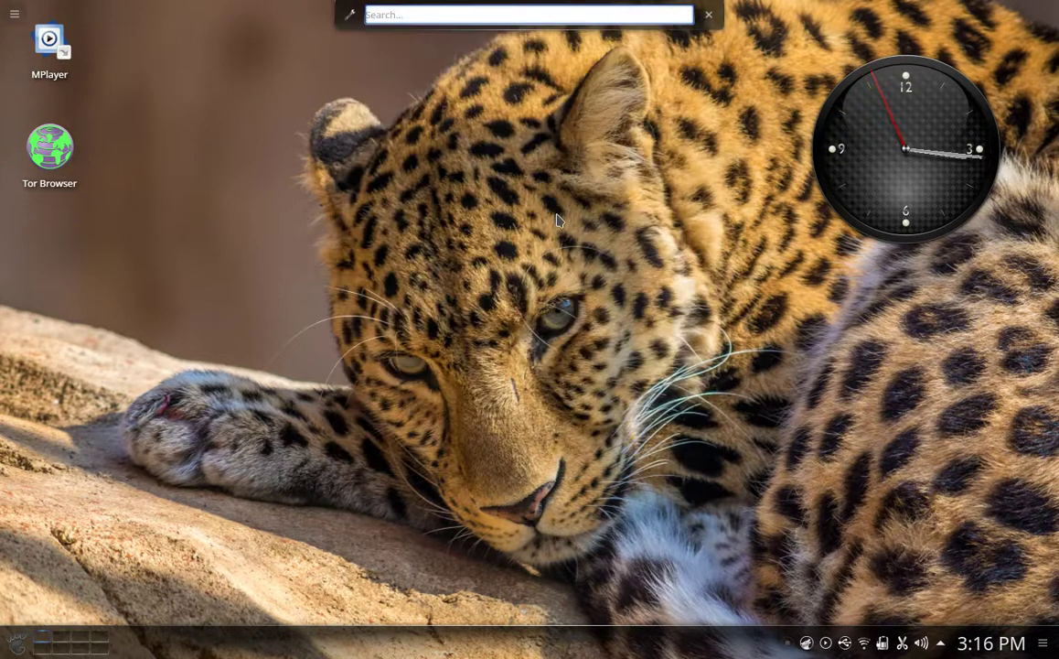
{"action": "type", "text": "desk"}
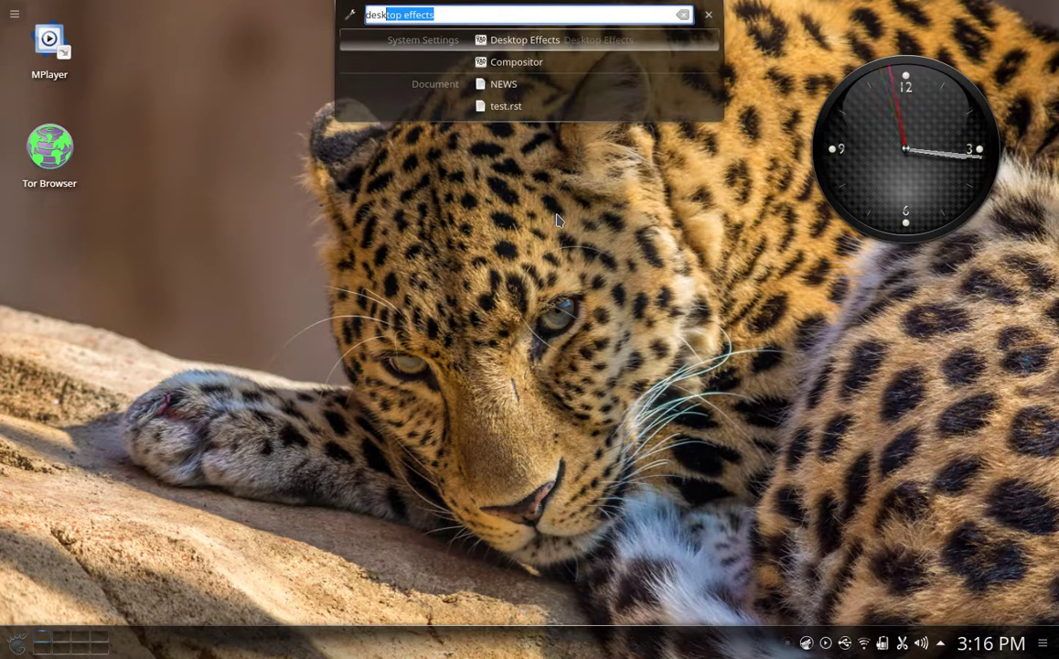
{"action": "key", "text": "BackSpace"}
{"action": "key", "text": "BackSpace"}
{"action": "key", "text": "BackSpace"}
{"action": "key", "text": "BackSpace"}
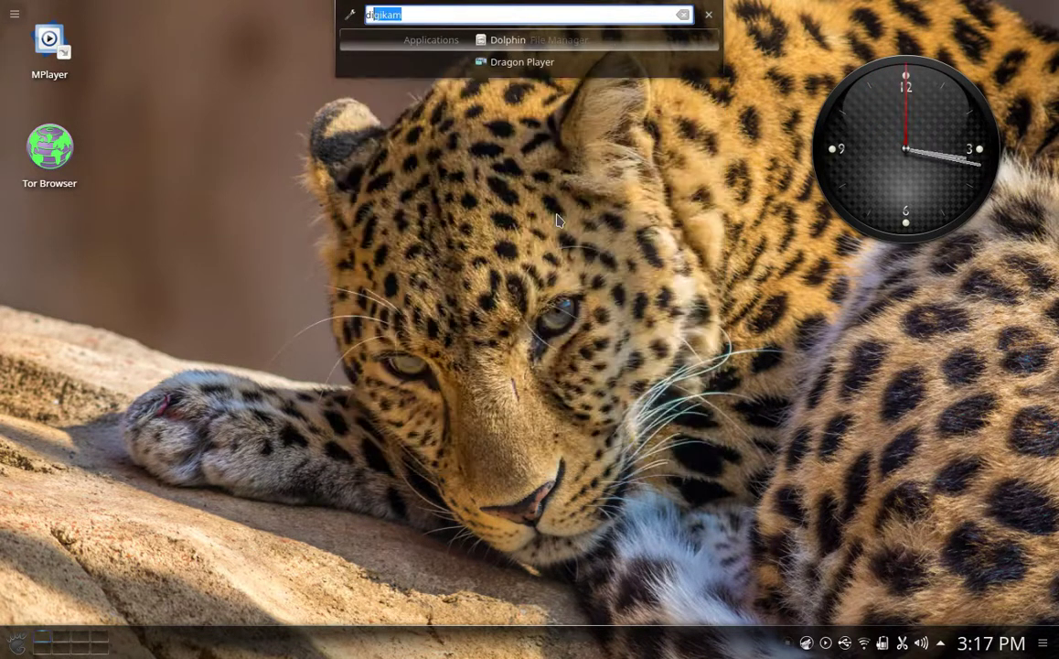
{"action": "key", "text": "BackSpace"}
{"action": "key", "text": "BackSpace"}
{"action": "type", "text": "icon theme"}
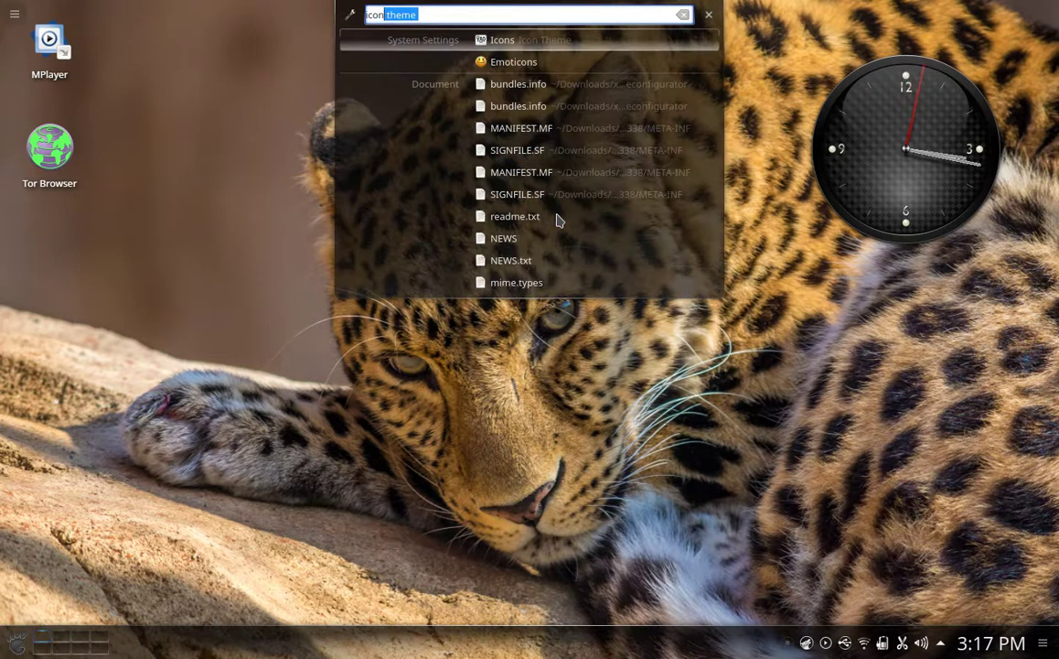
{"action": "key", "text": "Return"}
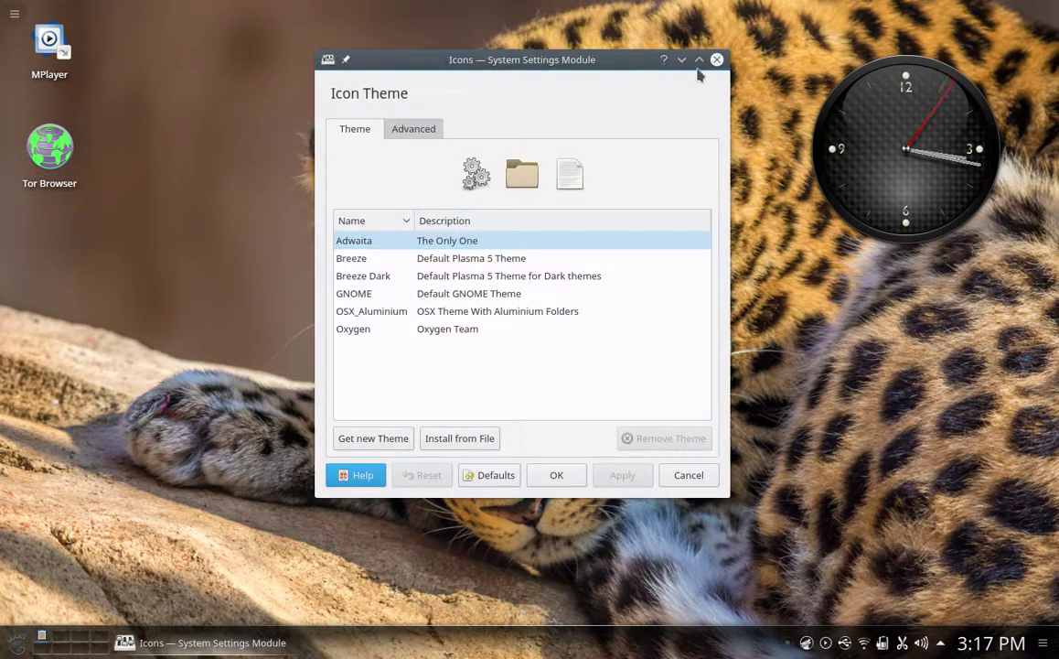
{"action": "left_click", "coordinate": [699, 60]}
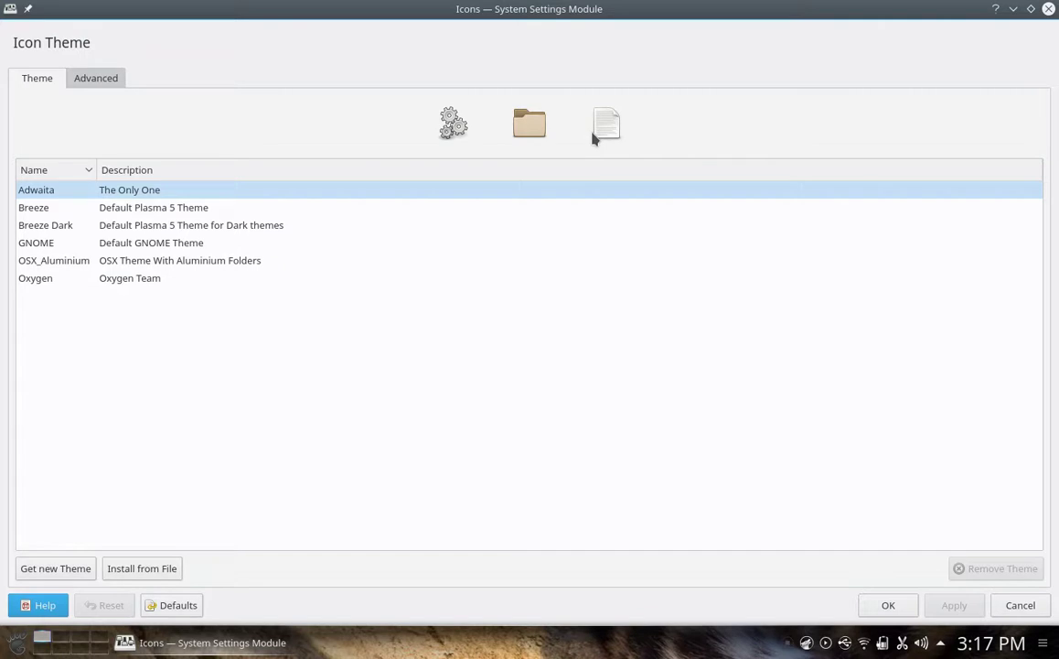
{"action": "left_click", "coordinate": [1016, 604]}
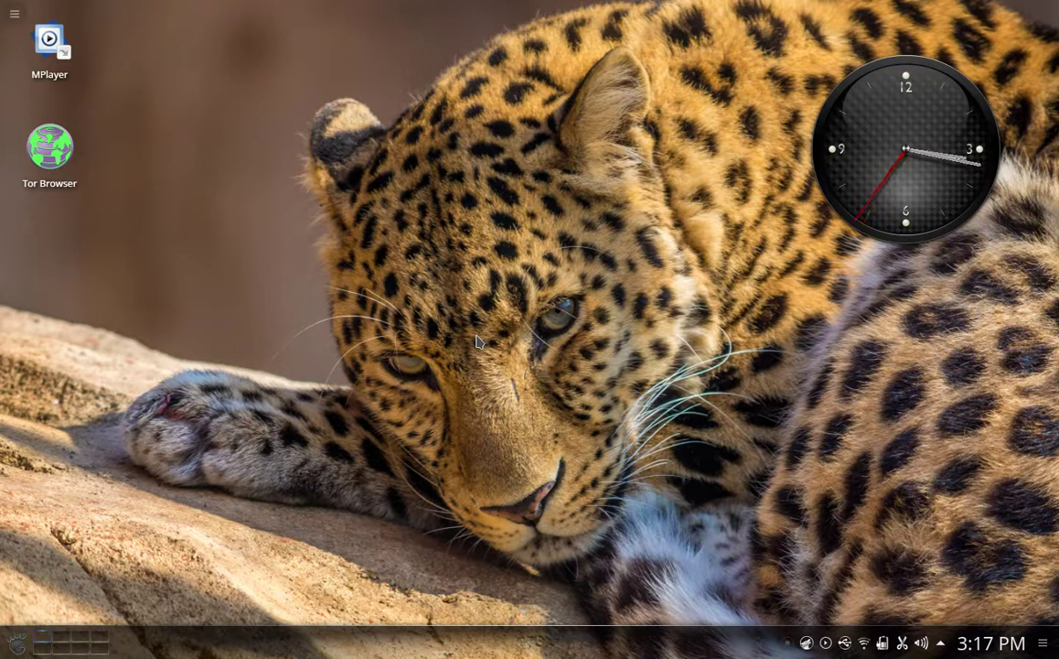
{"action": "right_click", "coordinate": [396, 200]}
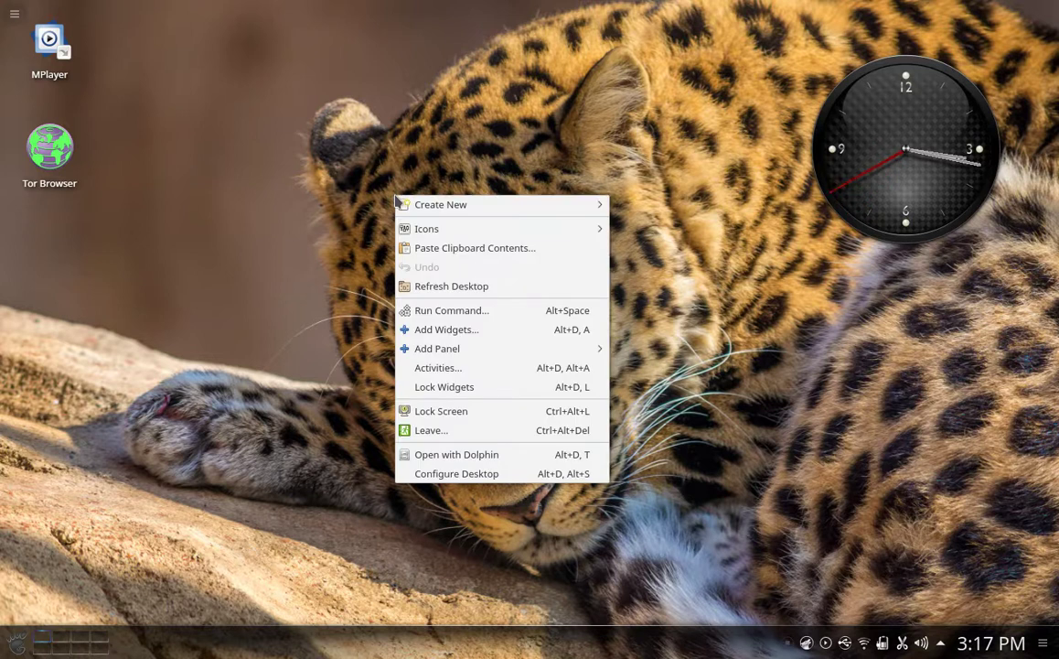
{"action": "left_click", "coordinate": [325, 245]}
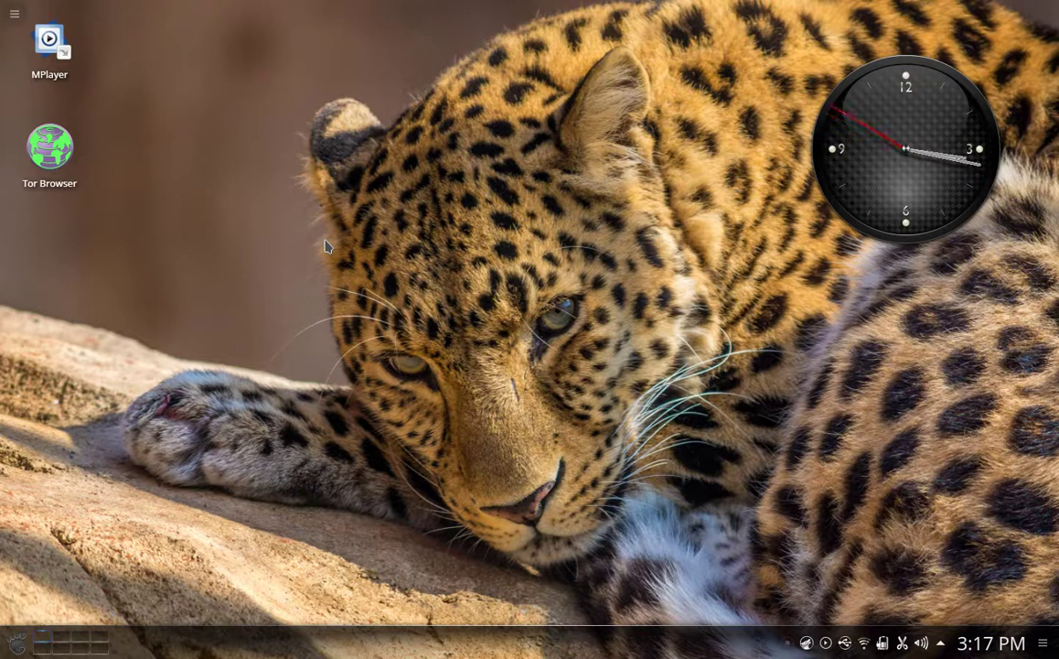
{"action": "key", "text": "alt+space"}
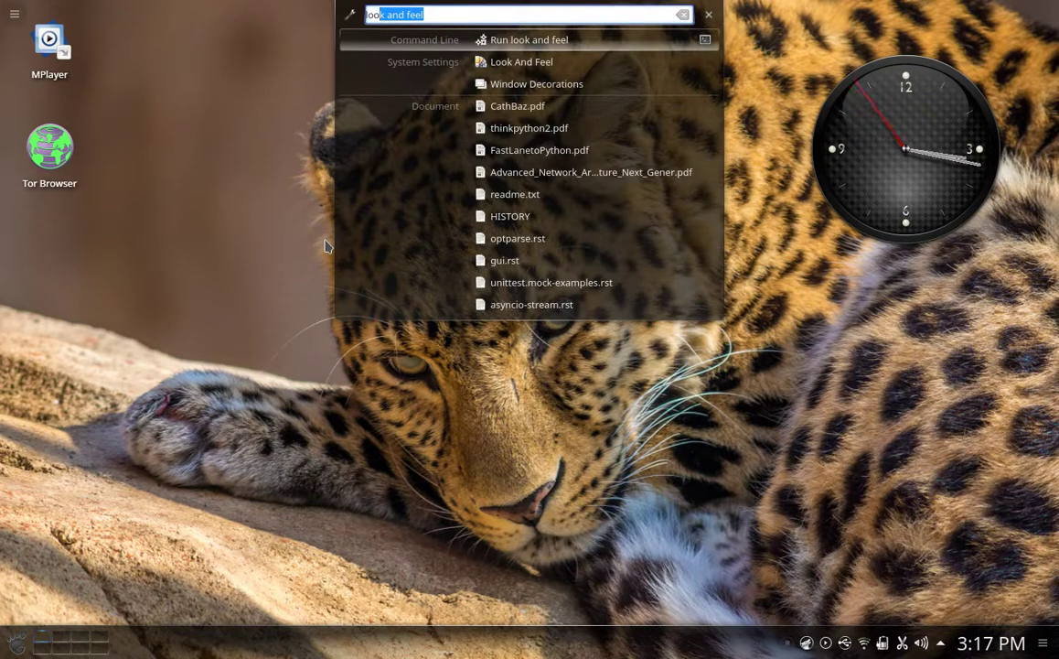
{"action": "left_click", "coordinate": [457, 63]}
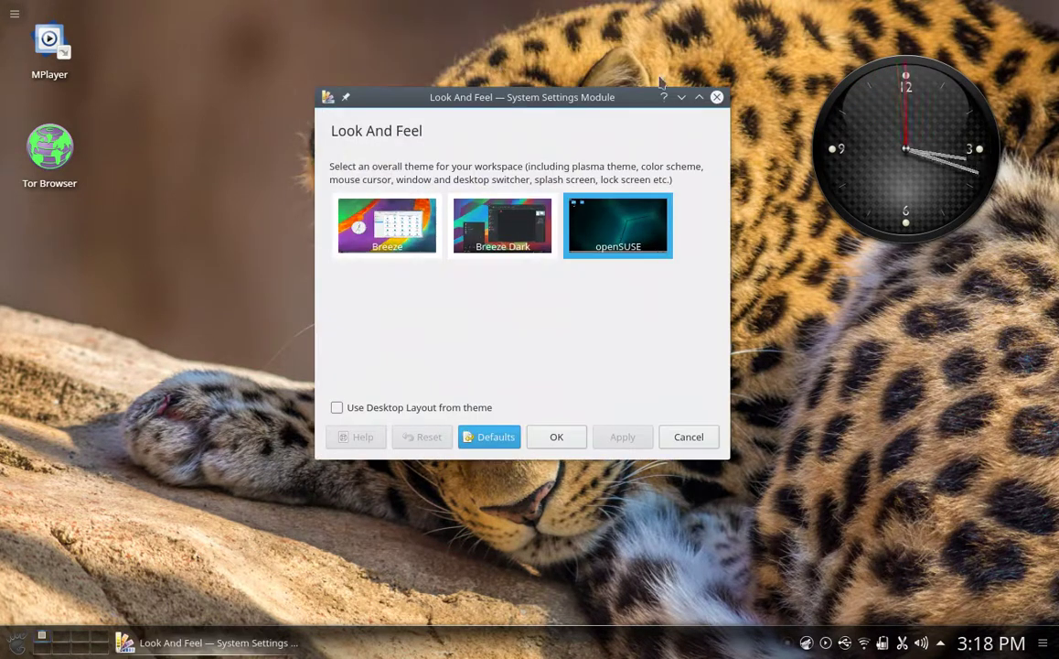
{"action": "left_click", "coordinate": [699, 97]}
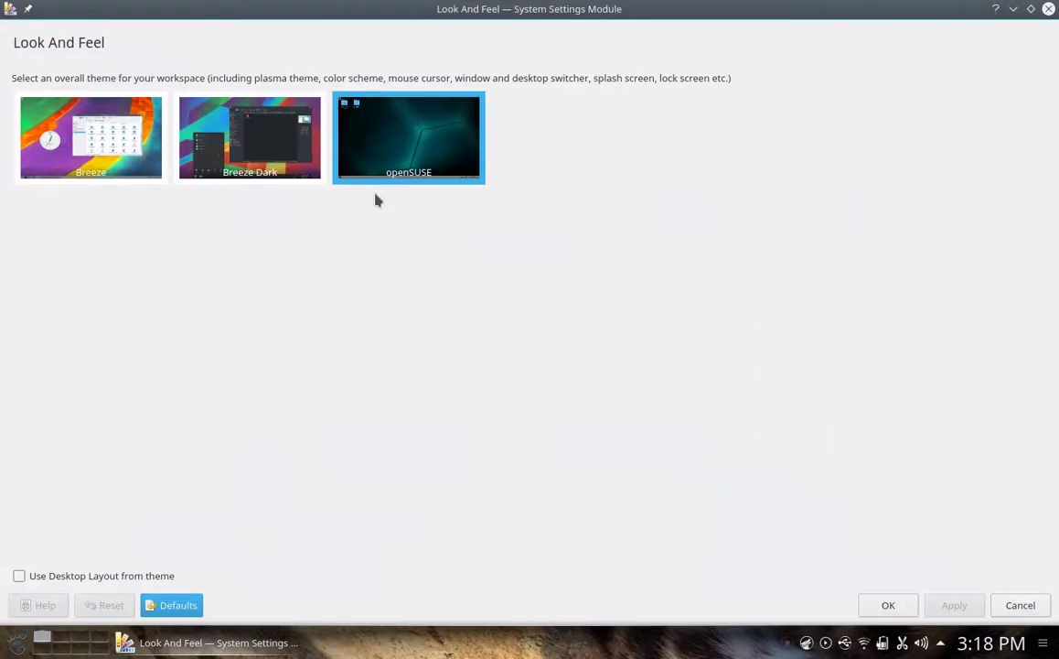
{"action": "mouse_move", "coordinate": [391, 177]}
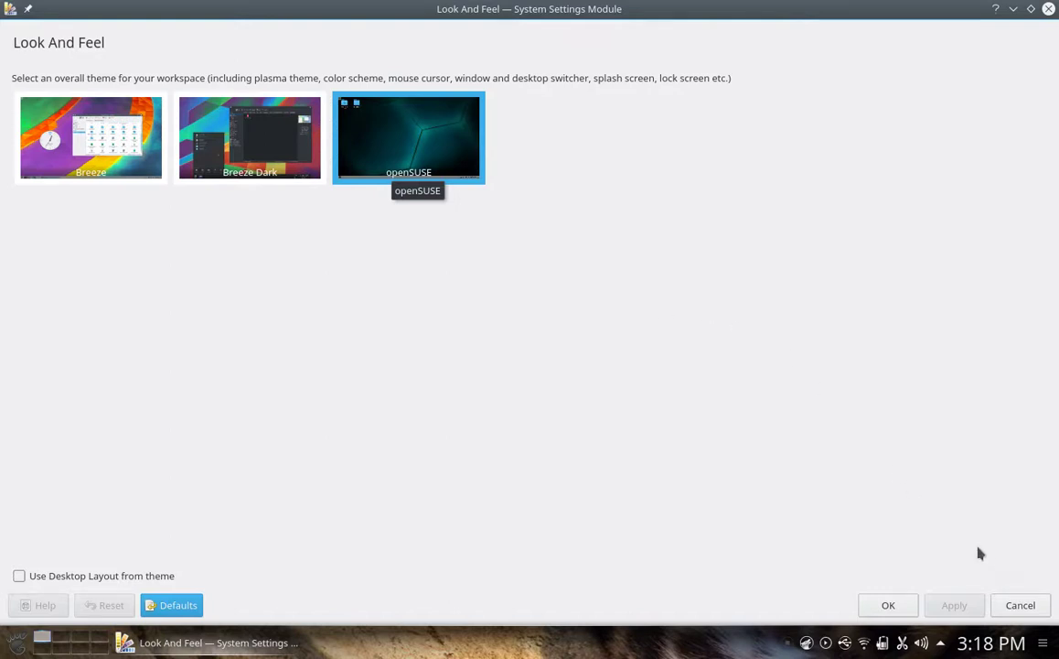
{"action": "left_click", "coordinate": [1021, 607]}
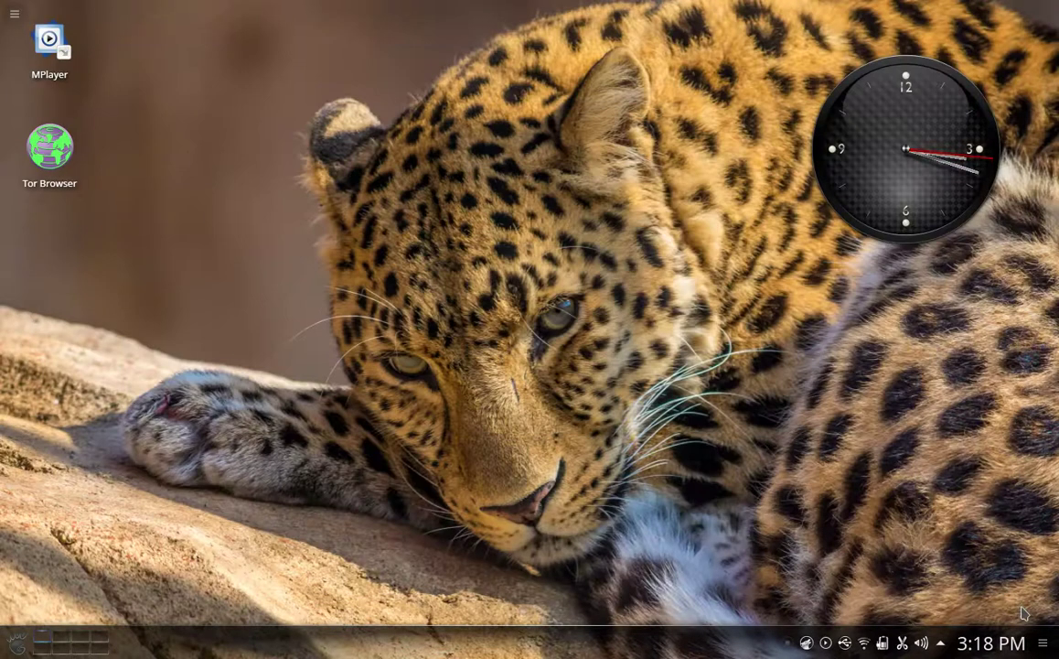